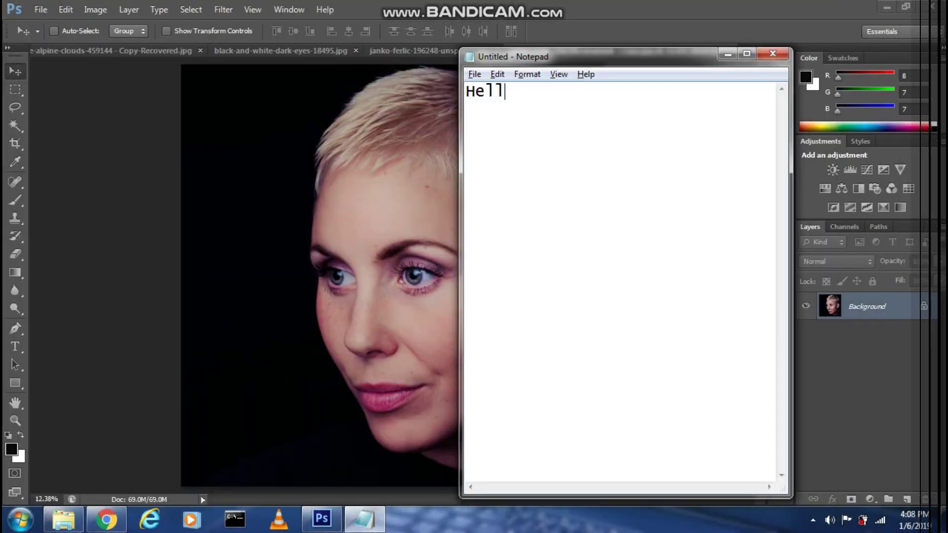
Replace the Notepad intro greeting with the first-step note about adding a Solid Color fill layer
type("o guys! I am D")
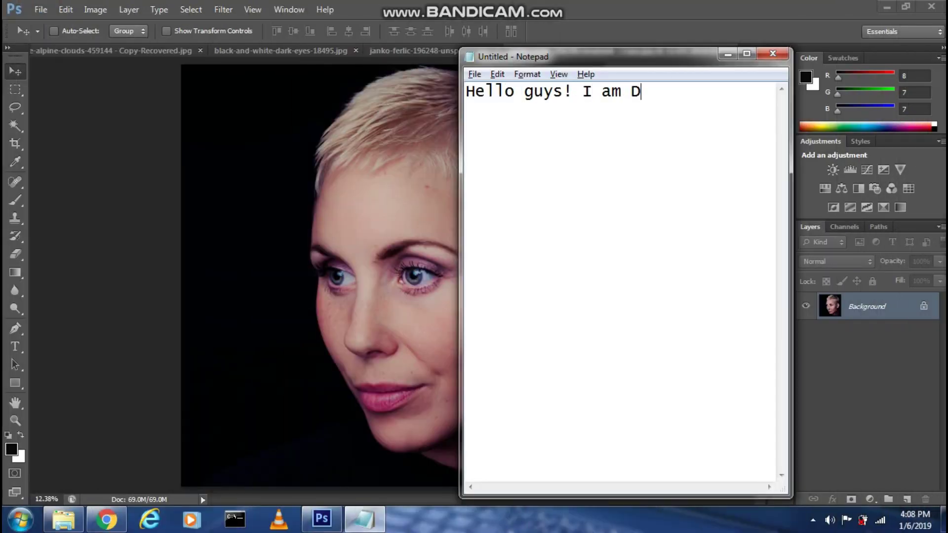
type("Shah and today I")
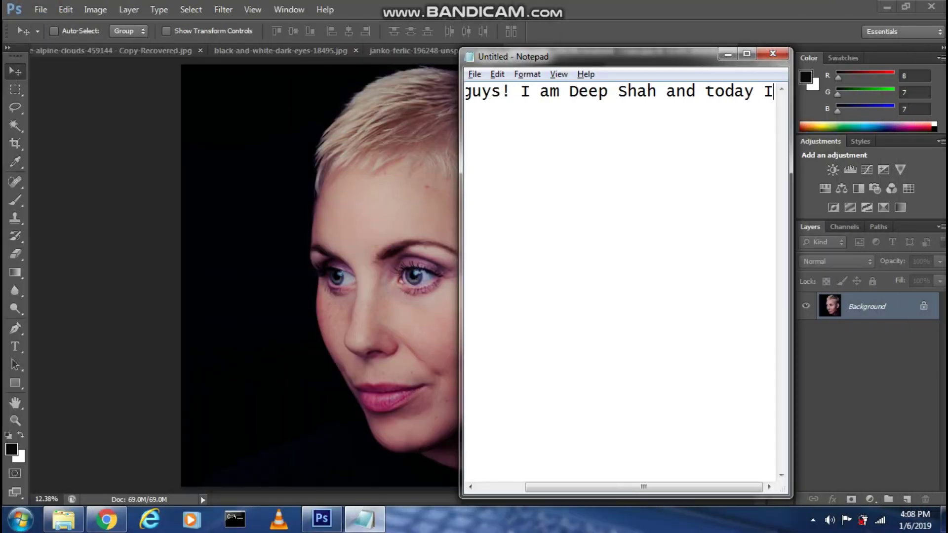
type(" am going to show you")
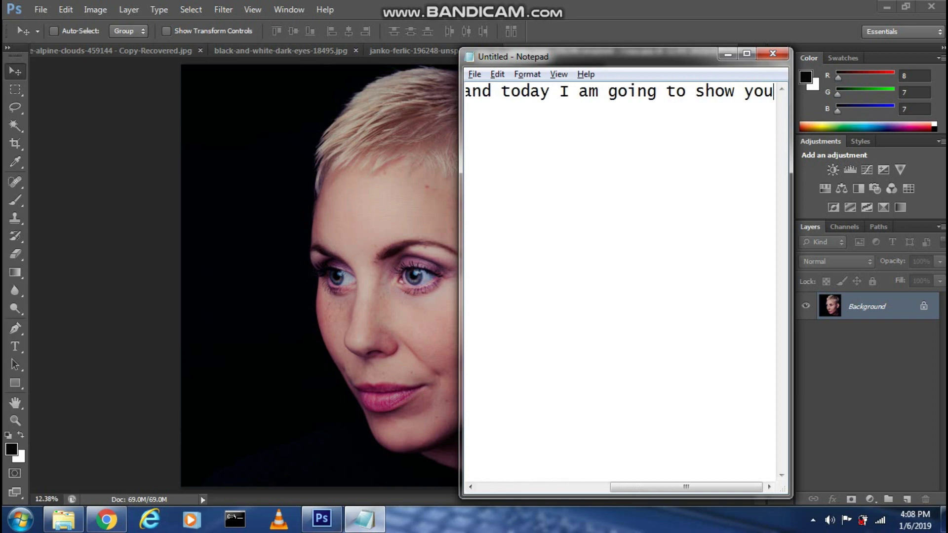
type(" how to give Duo")
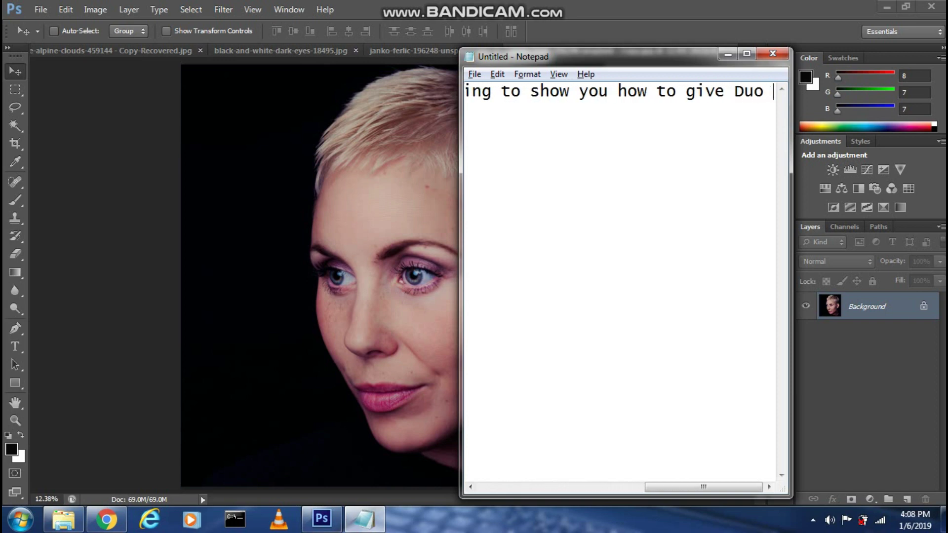
type(" color effect to ")
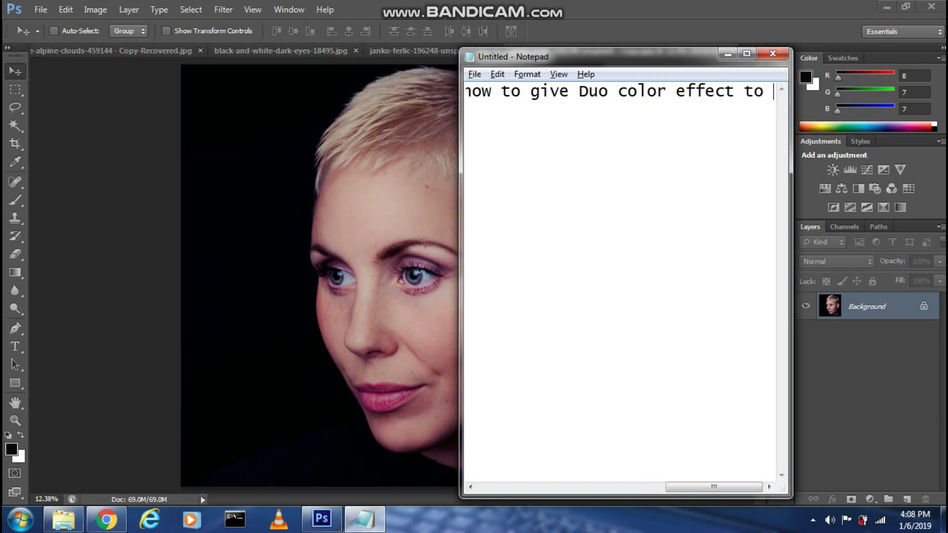
type("your photos in P")
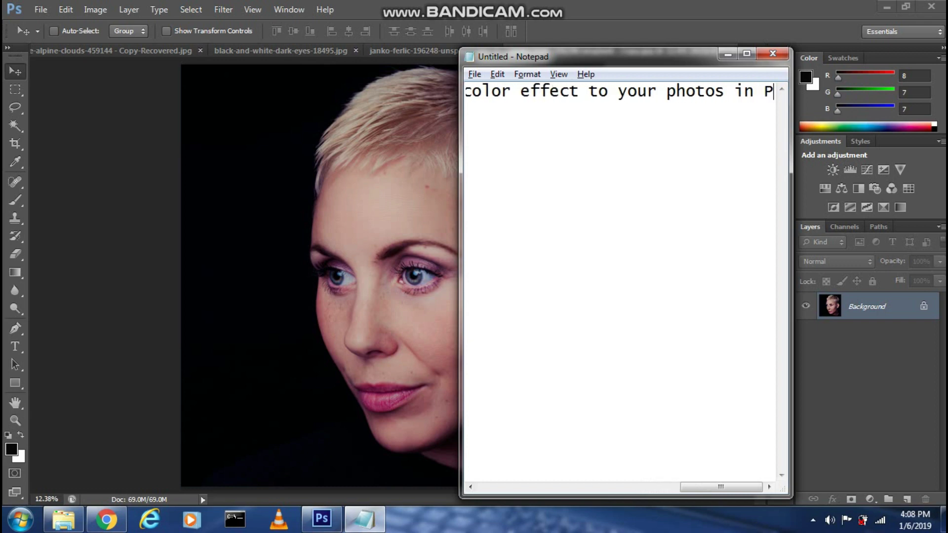
type("hotoshop!")
key("ctrl+a")
key("BackSpace")
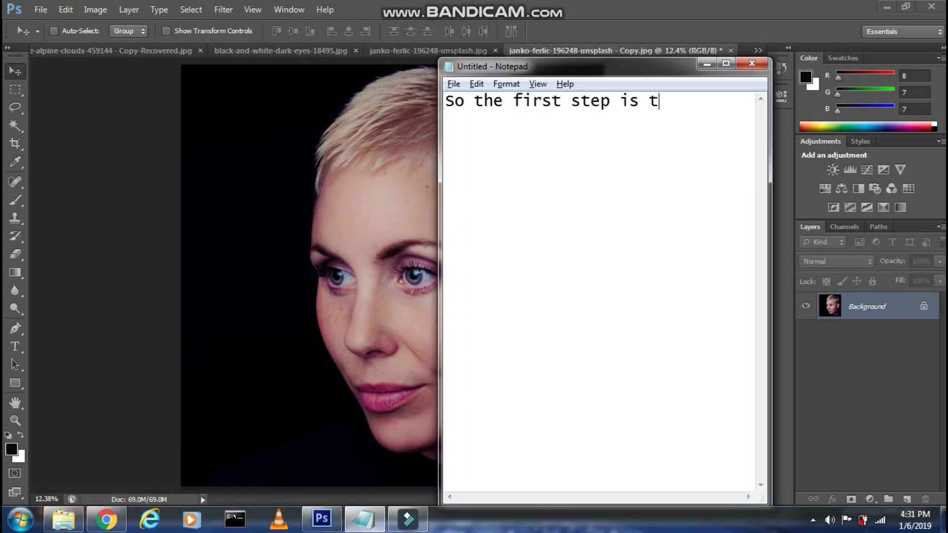
type("k on Create ")
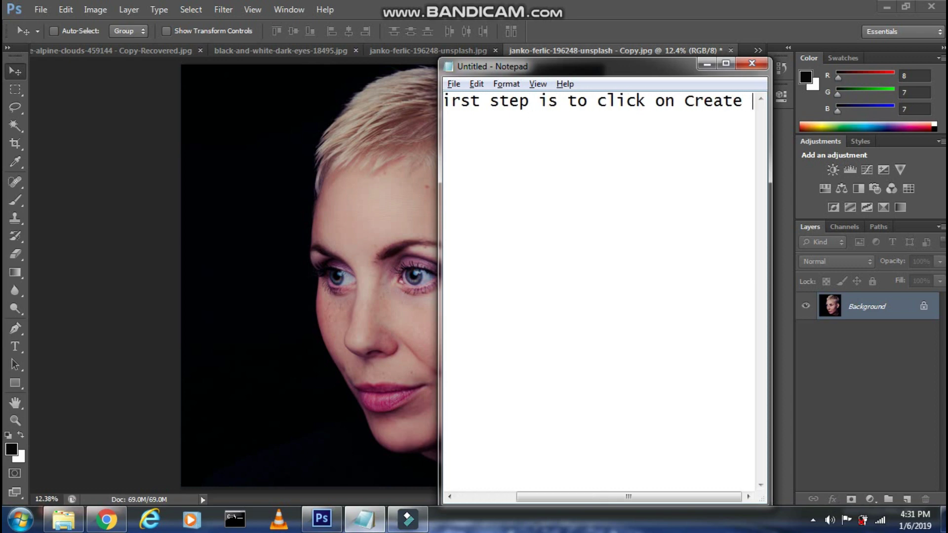
type("new fill or adjustm")
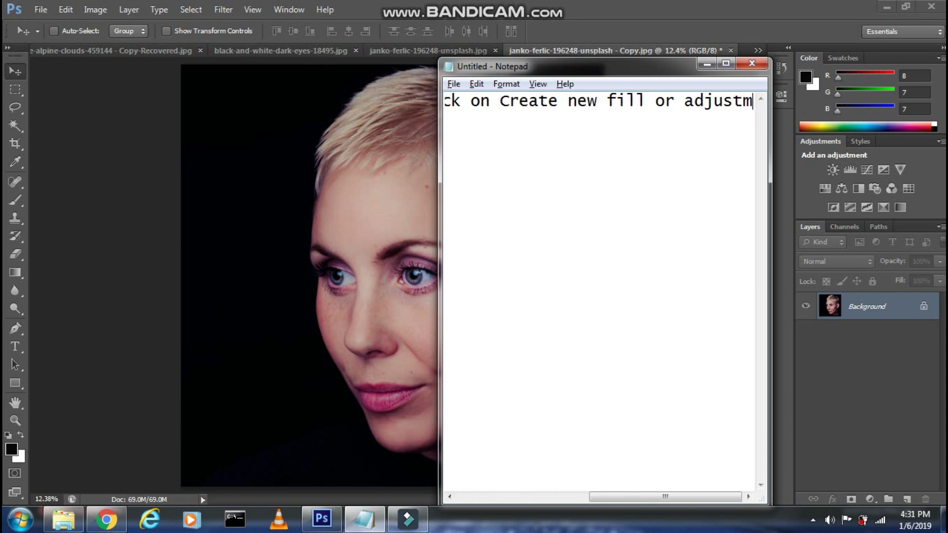
type("ent layer icon and s")
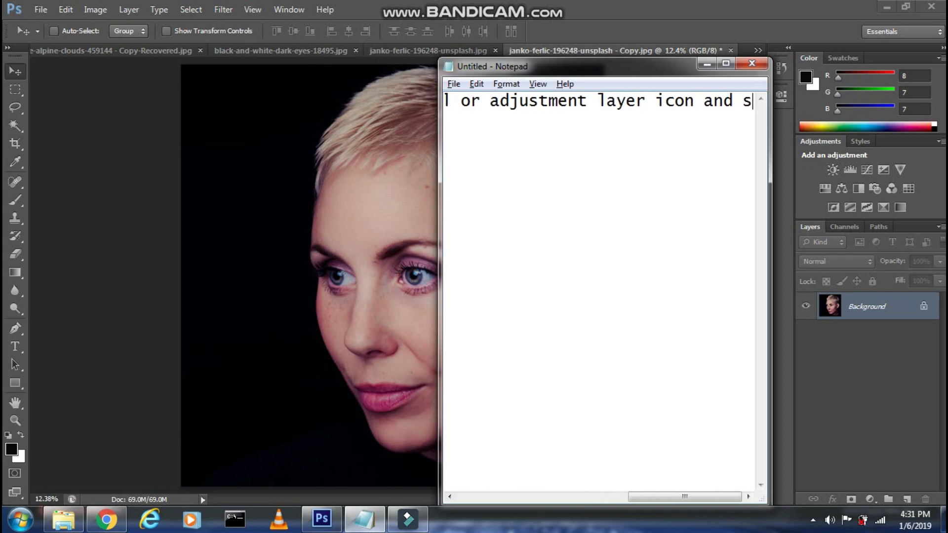
type("elect solid color o")
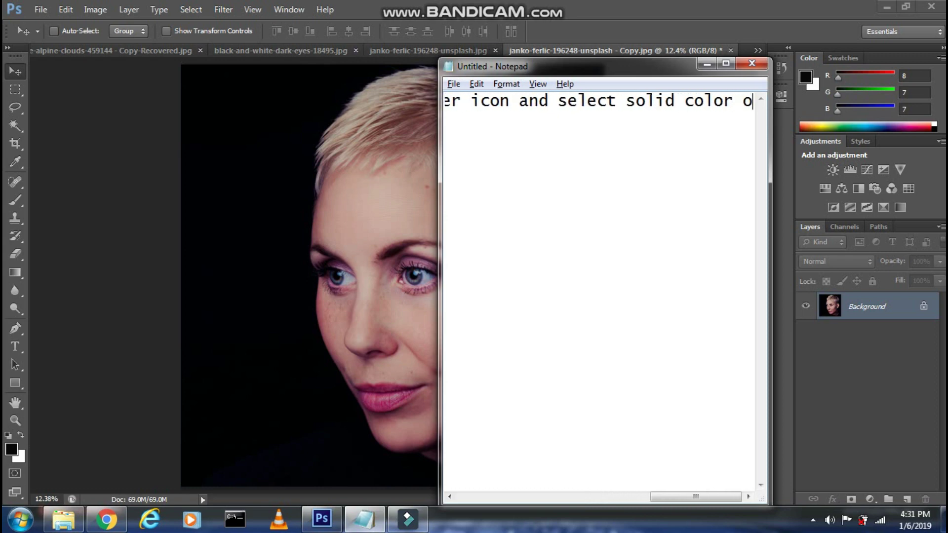
type("ver there")
Add a new Solid Color fill layer, Color Fill 1, in Photoshop
left_click(885, 396)
left_click(870, 500)
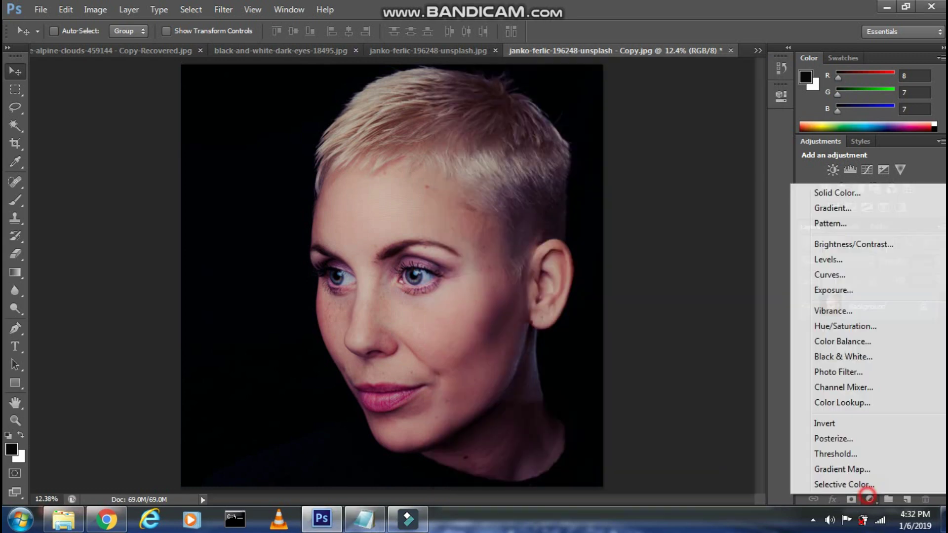
left_click(837, 192)
Move Notepad beside the colour picker and start a note about choosing the color
left_click(364, 519)
left_click_drag(494, 63, 90, 64)
left_click(196, 102)
key("ctrl+a")
key("BackSpace")
type("Now s")
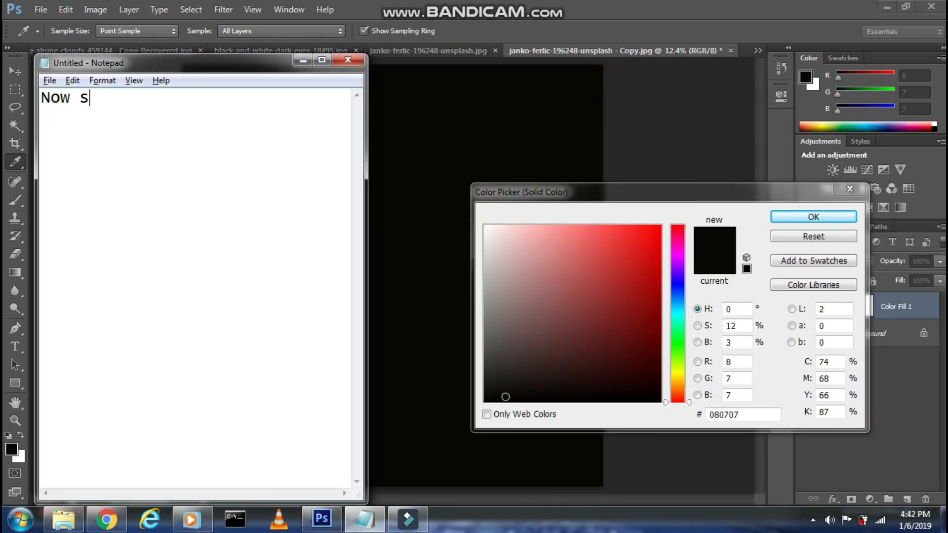
type("elect the color of")
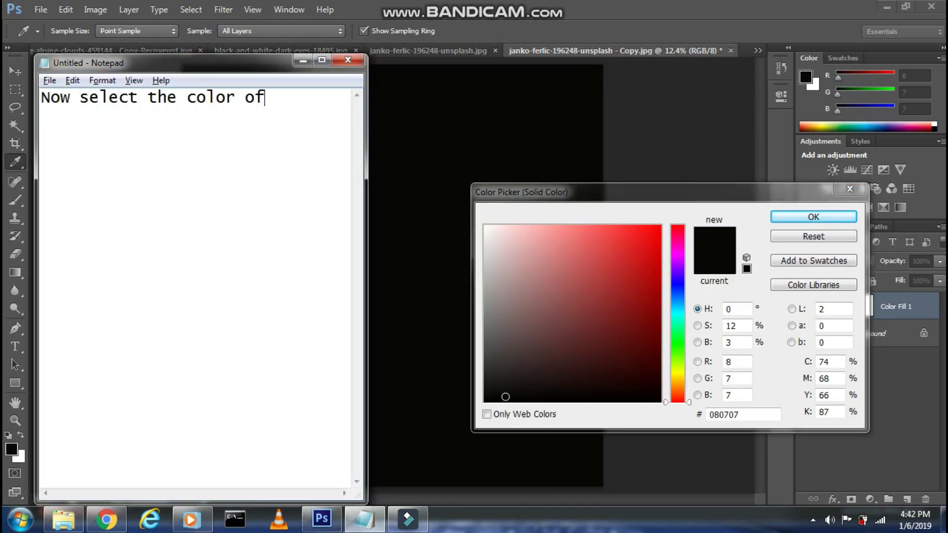
type(" your choice but ")
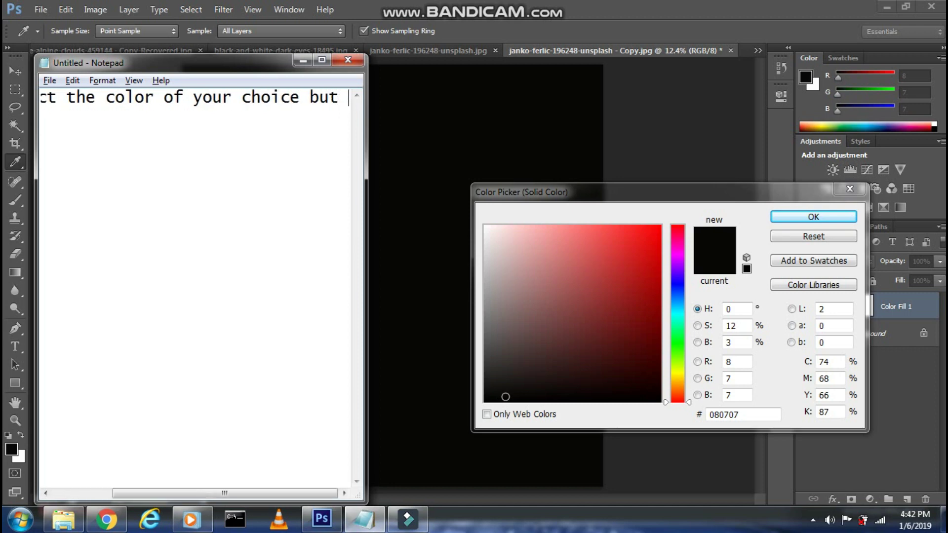
type("rem")
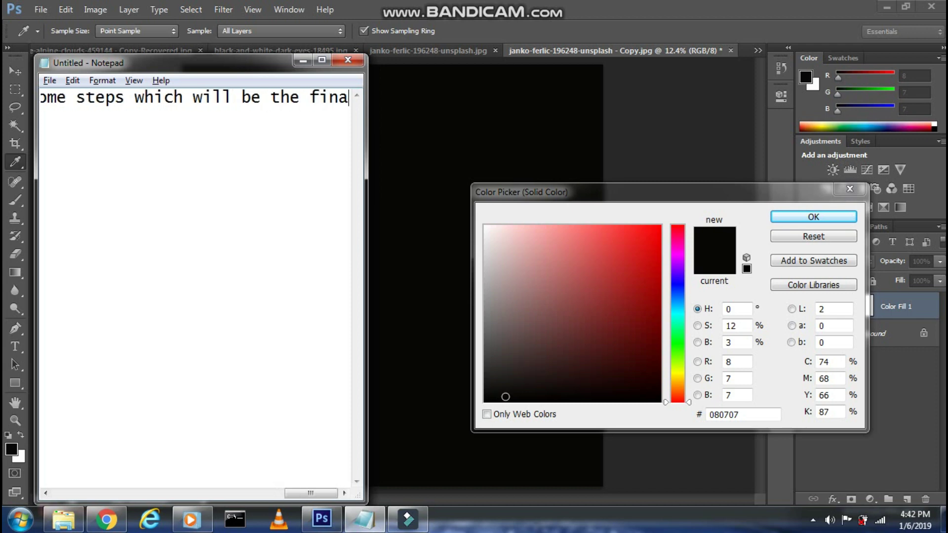
Set Color Fill 1's colour to green 4dfd00 and confirm it
key("alt+Tab")
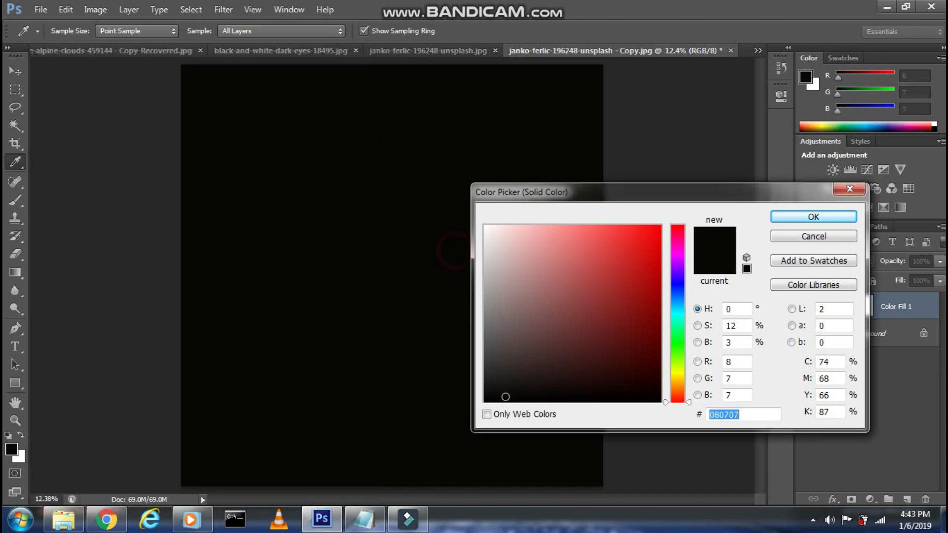
key("BackSpace")
type("4d")
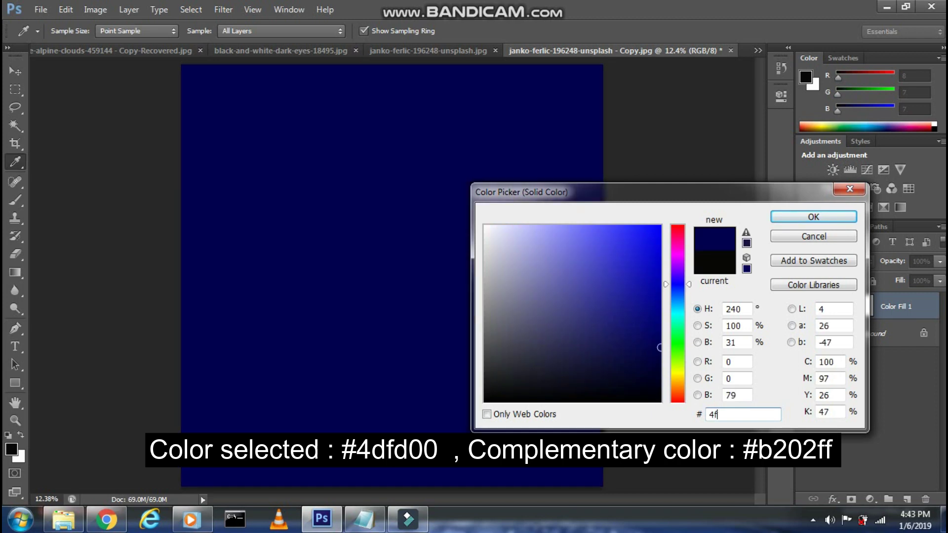
type("fd00")
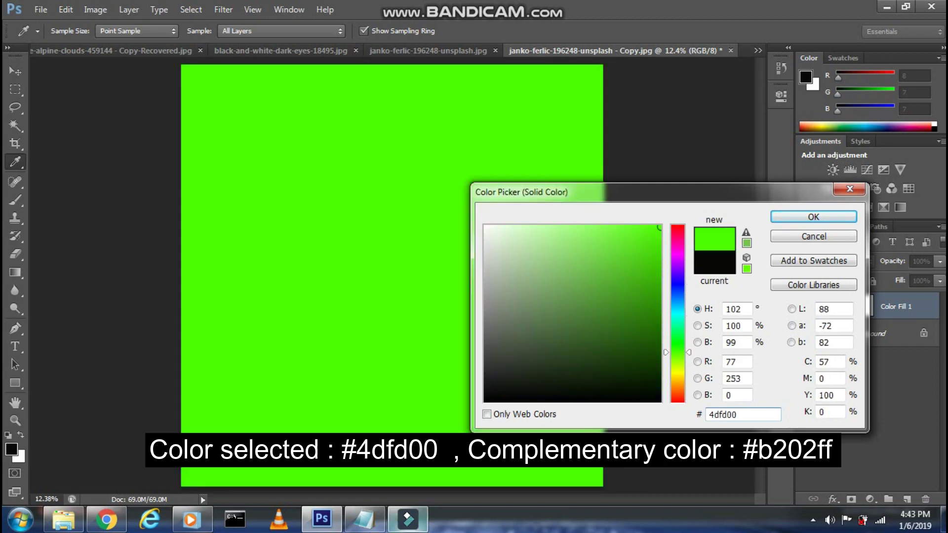
key("alt+Tab")
type("So ")
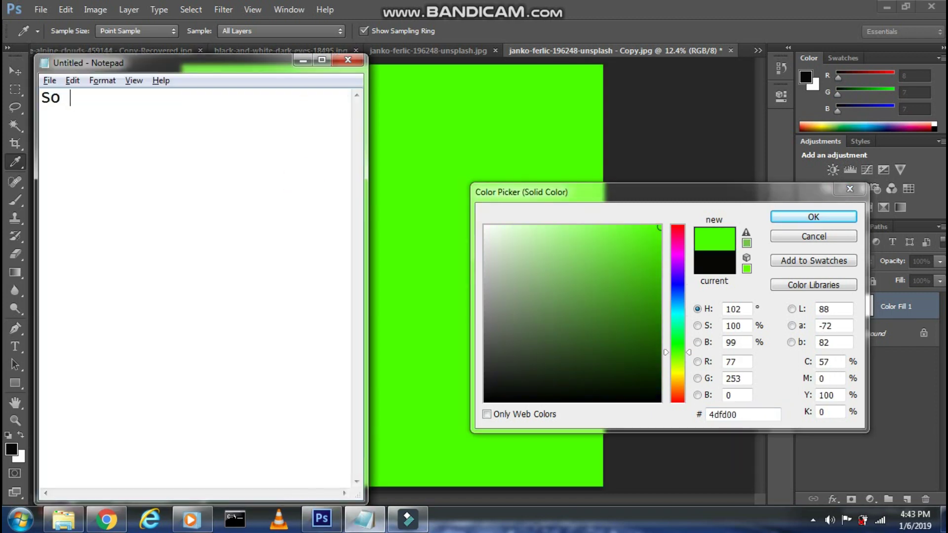
type("some purple color wi")
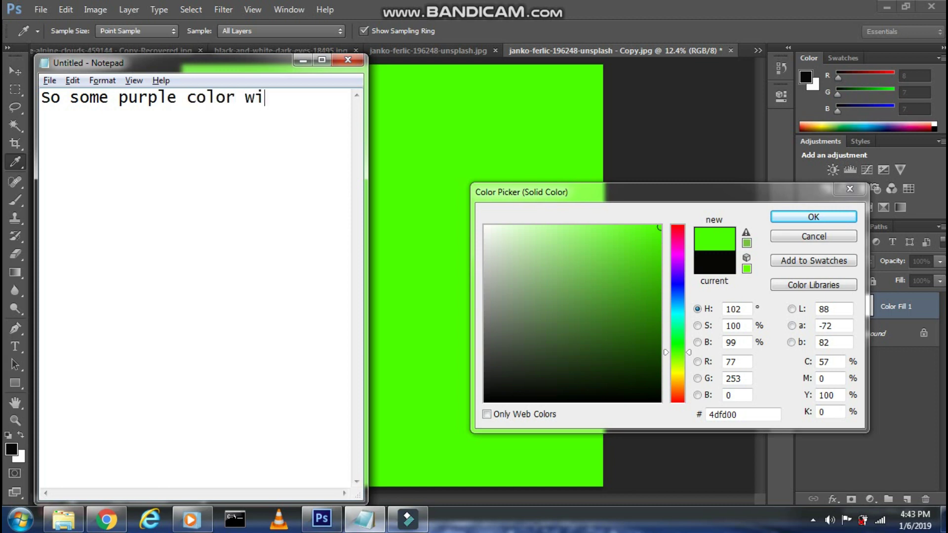
type("y final")
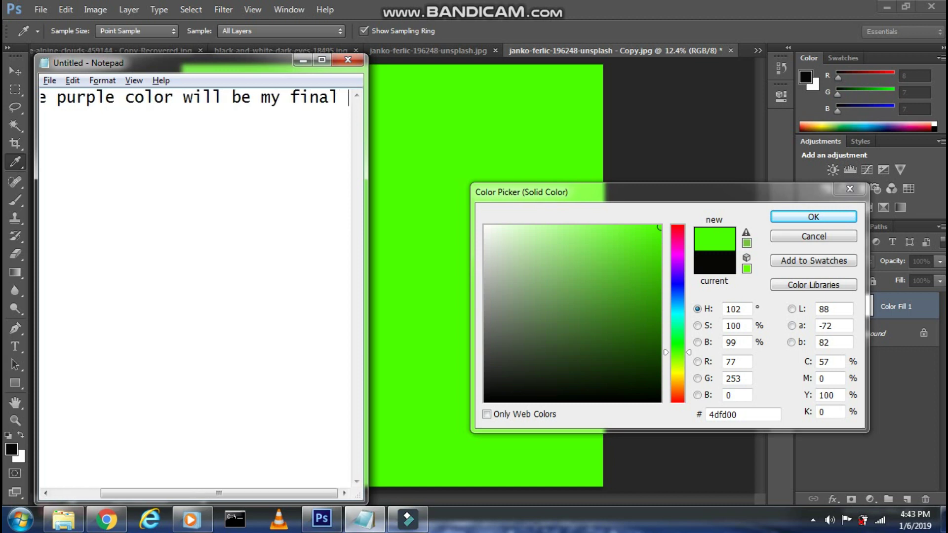
type(" color")
left_click(499, 186)
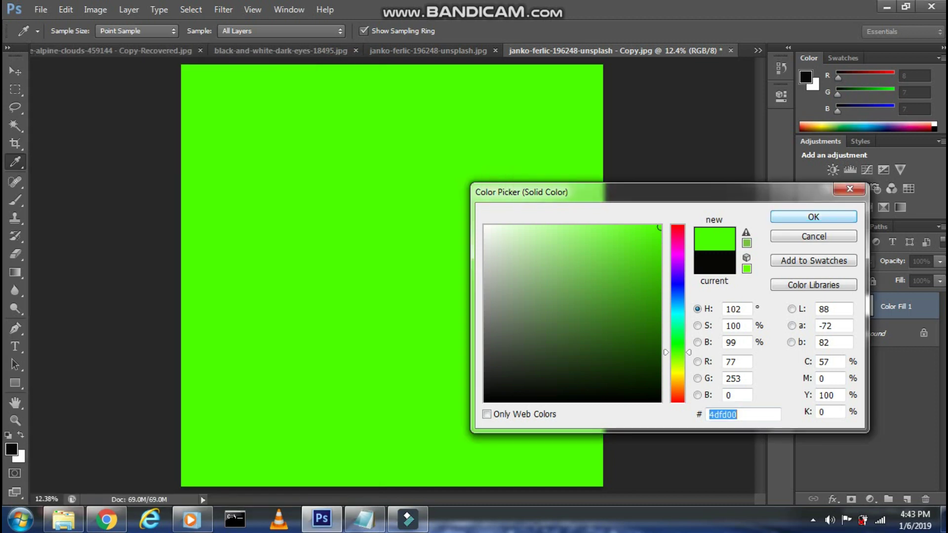
left_click(813, 216)
Replace the note with 'Now set the blending mode of this layer to subtract'
key("alt+Tab")
key("ctrl+a")
key("BackSpace")
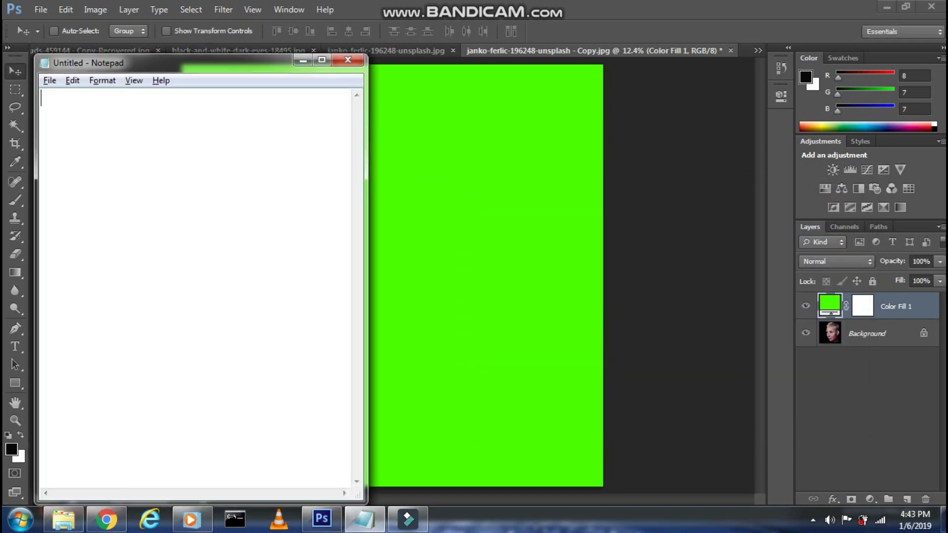
type("Now set the blendin")
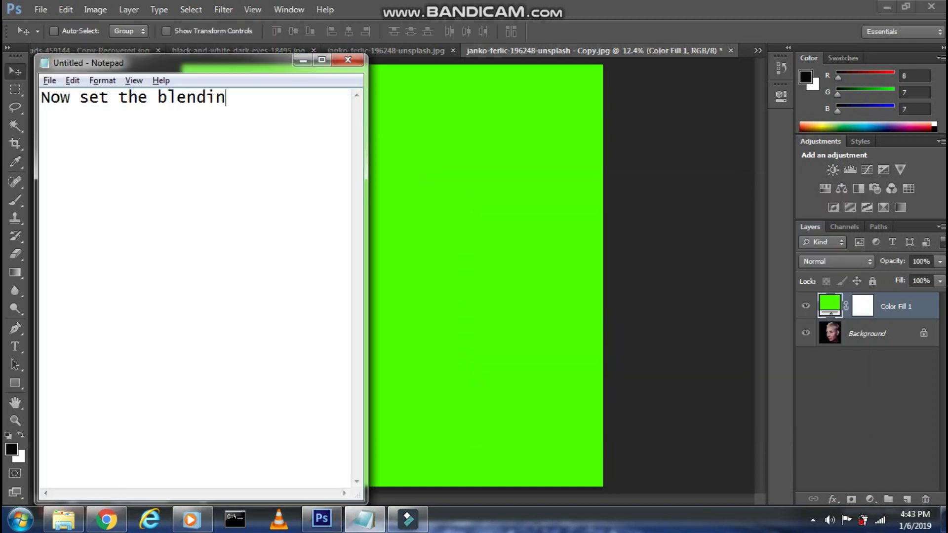
type("g mode of this layer ")
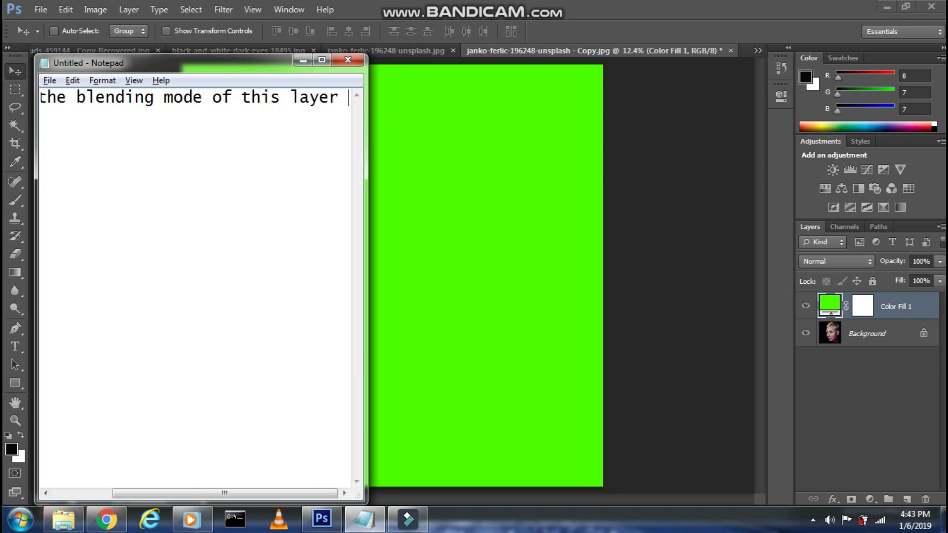
type("to subtract")
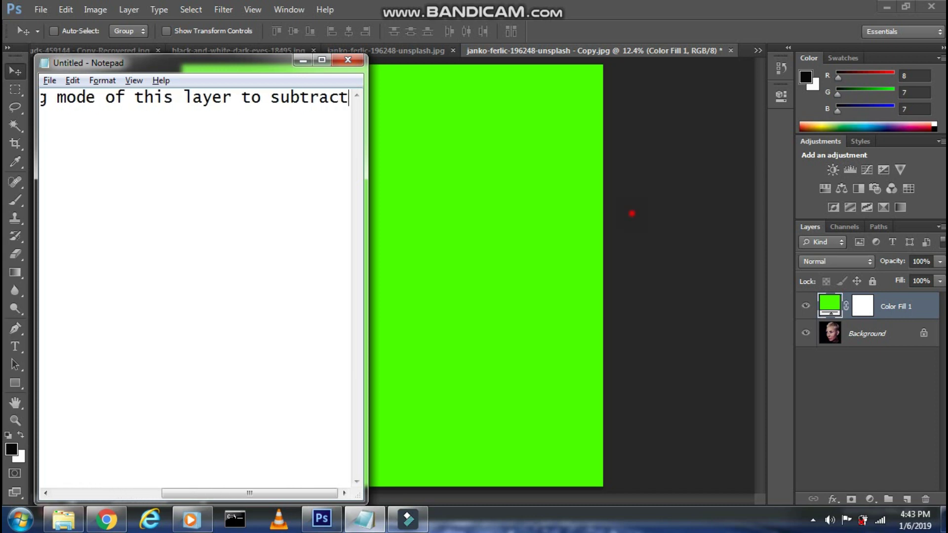
Set Color Fill 1's blend mode to Subtract, turning the portrait purple
left_click(633, 212)
left_click(836, 261)
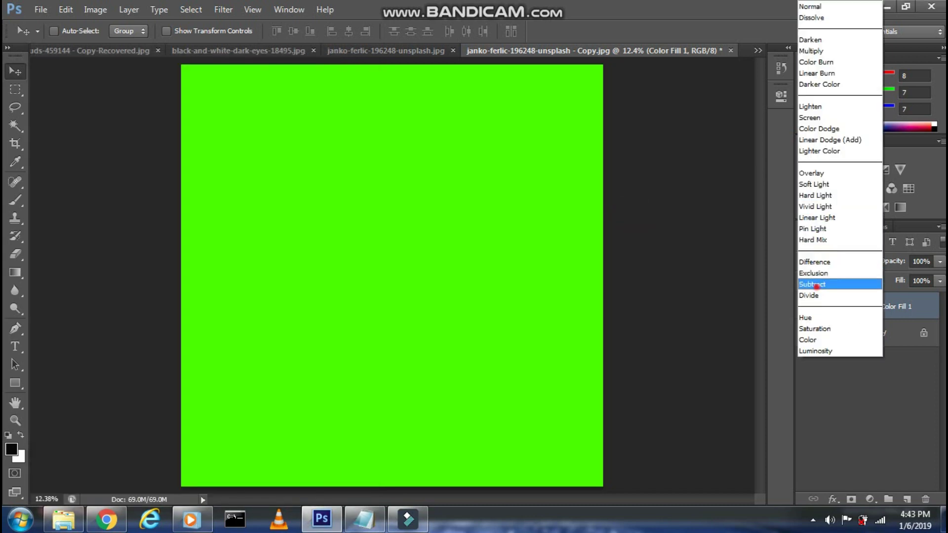
left_click(817, 285)
Add a note about activating the layer, then target Color Fill 1's layer mask
left_click(363, 519)
left_click(248, 139)
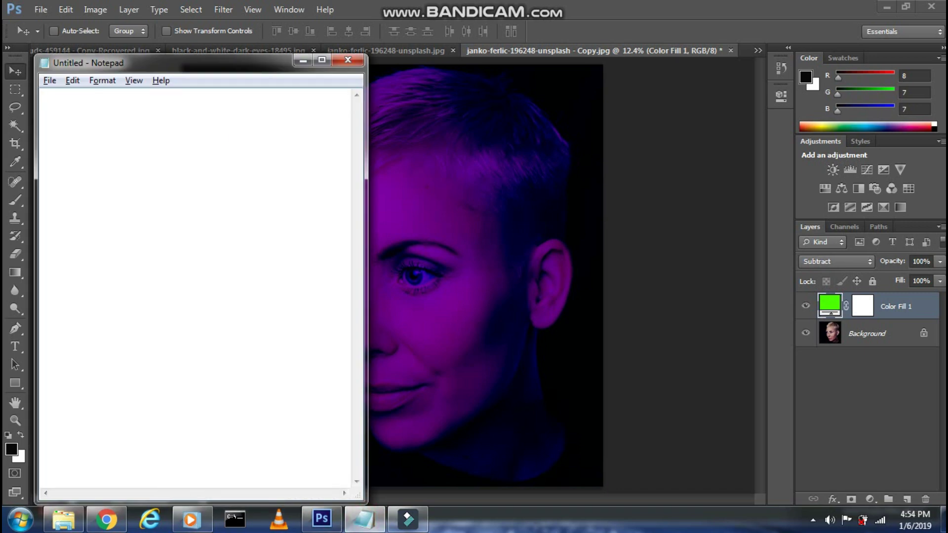
type("Now make the mask of the")
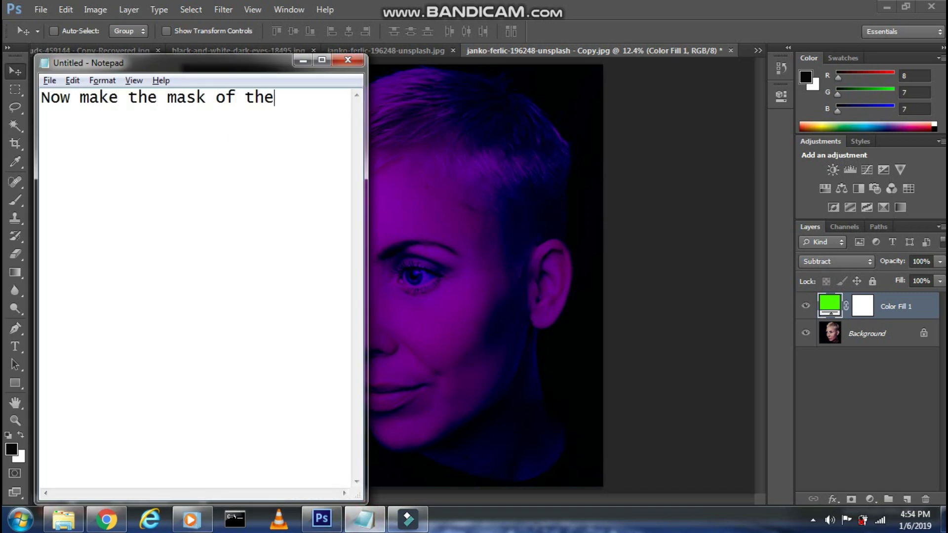
type("r layer active")
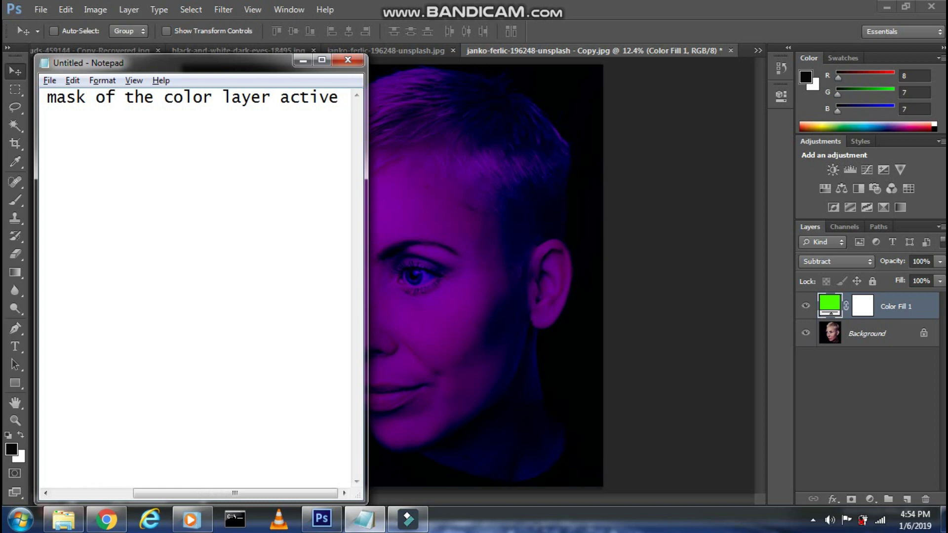
left_click(364, 519)
left_click(862, 305)
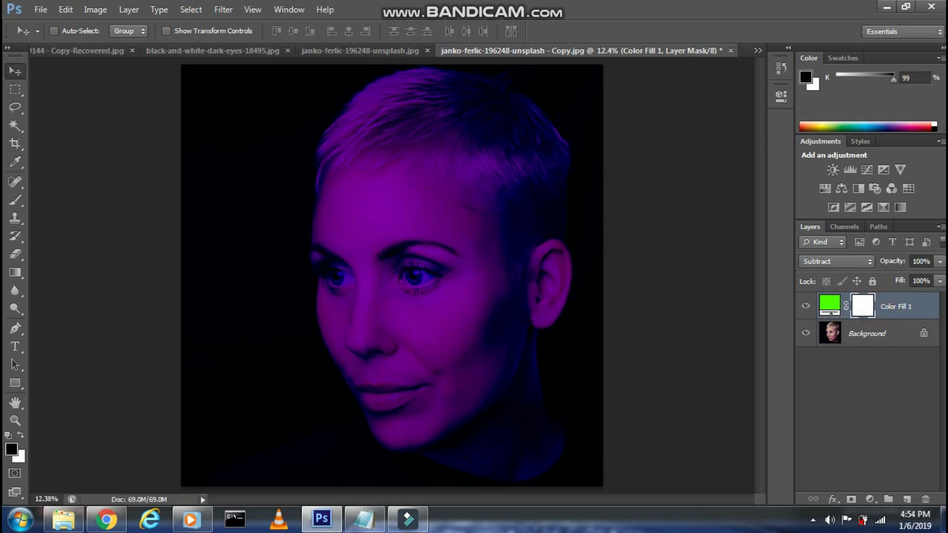
Rewrite the note to explain drawing the gradient line across the face
left_click(361, 515)
key("ctrl+a")
type("A")
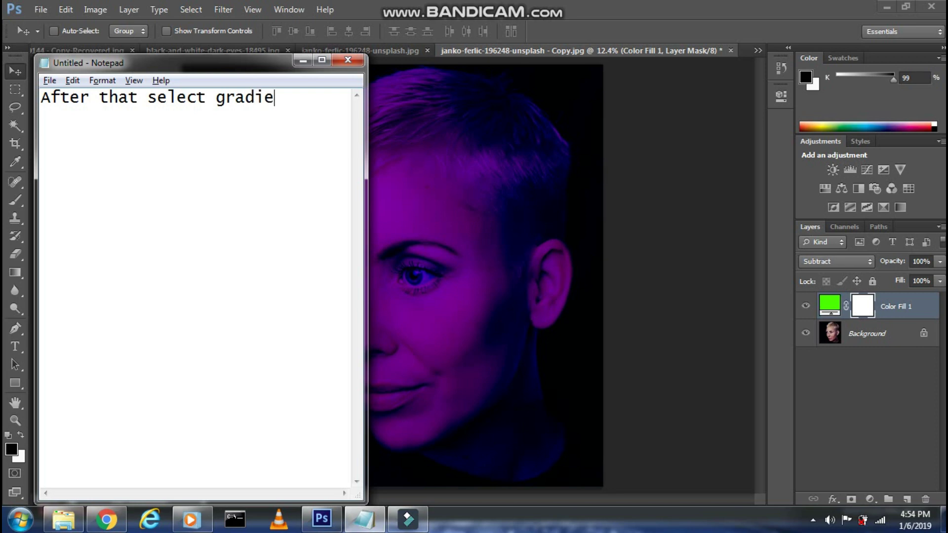
type("ol an usin")
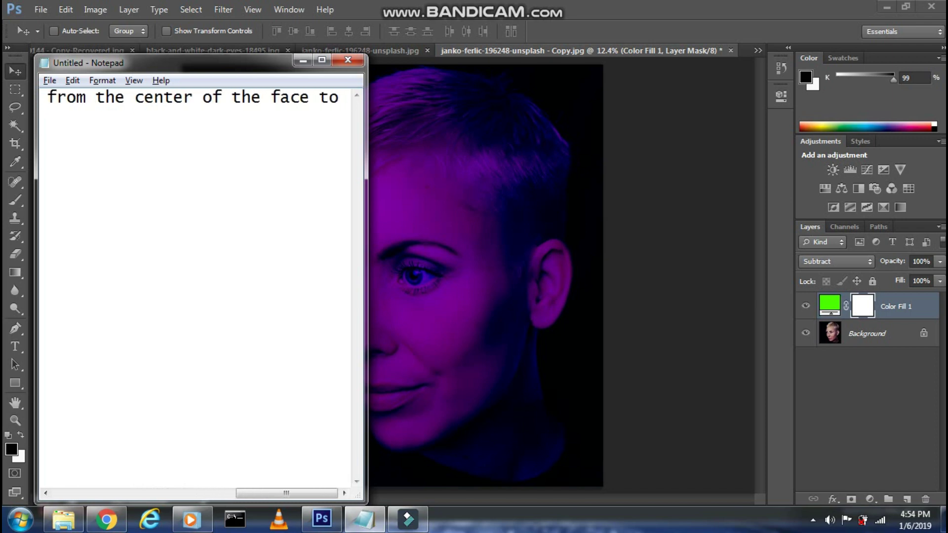
type("e of ")
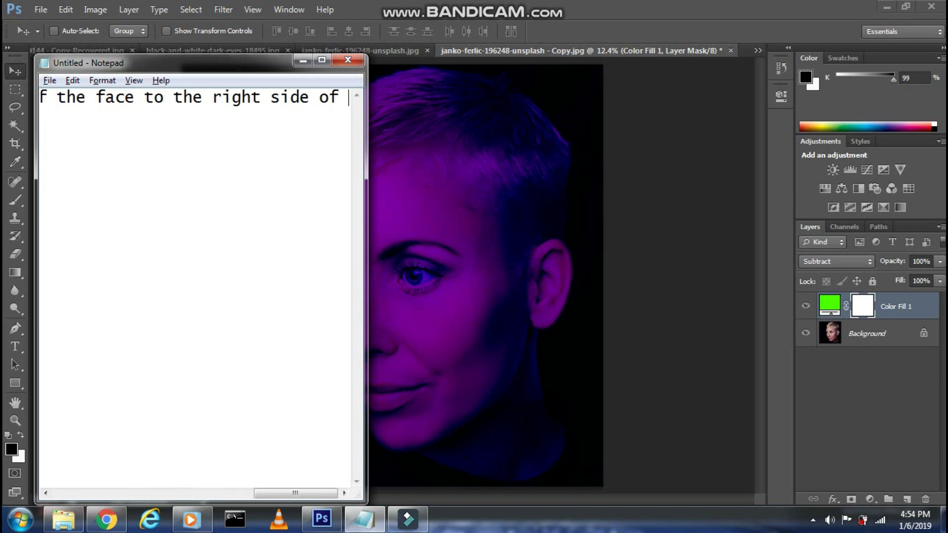
type("the face or ")
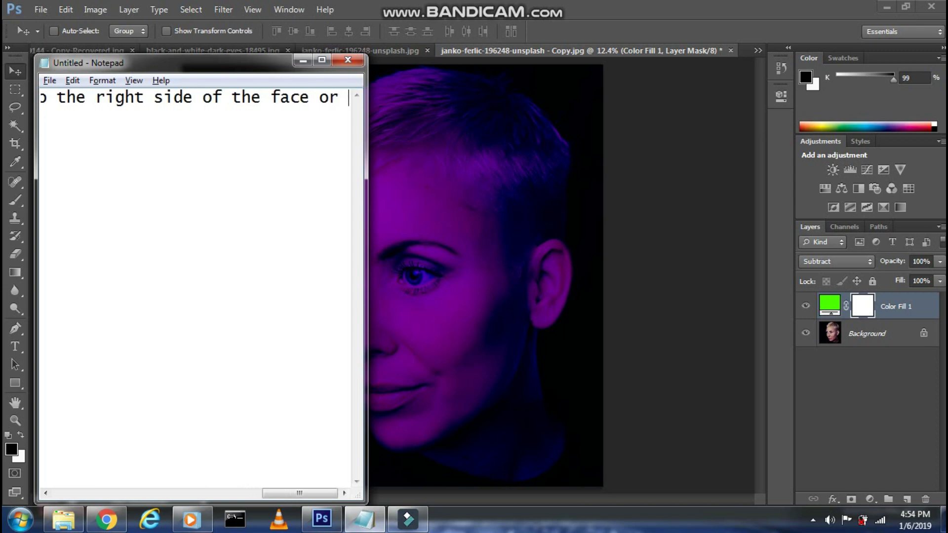
type("until you")
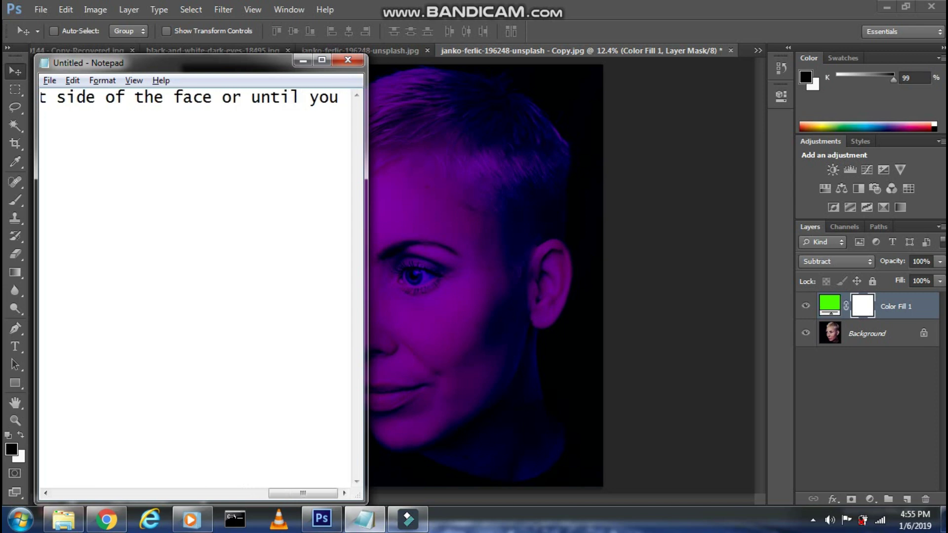
type(" feel it is right")
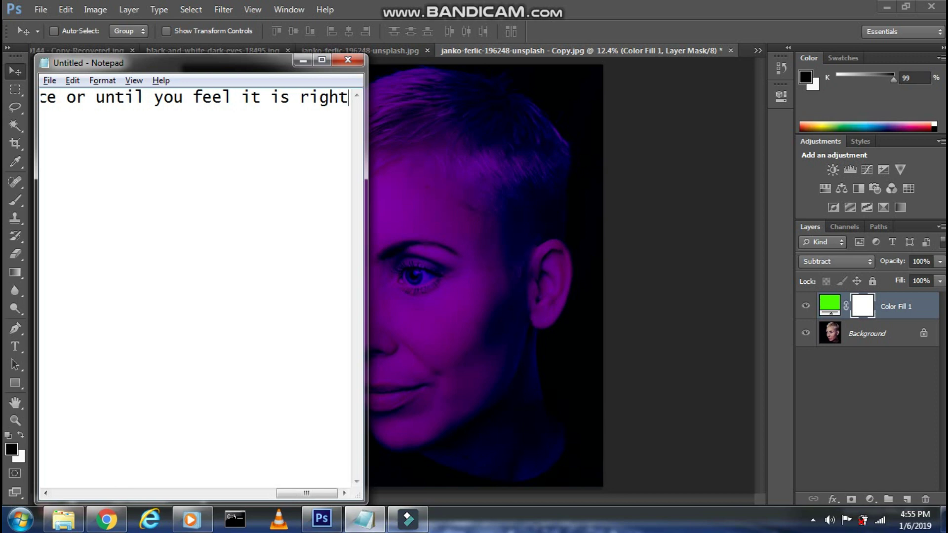
Draw a gradient on Color Fill 1's mask from the face centre to its right side
left_click(617, 290)
left_click(14, 272)
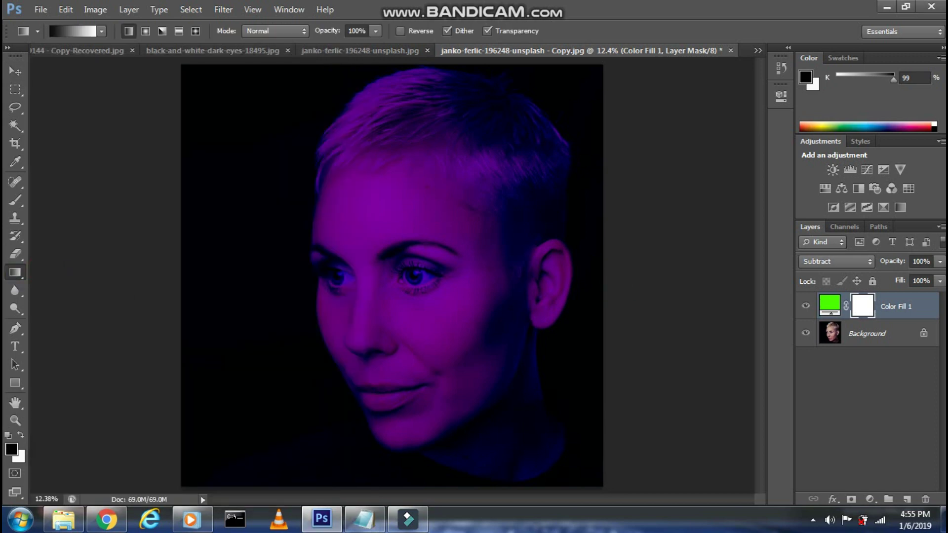
left_click_drag(383, 310, 501, 309)
left_click_drag(365, 311, 498, 311)
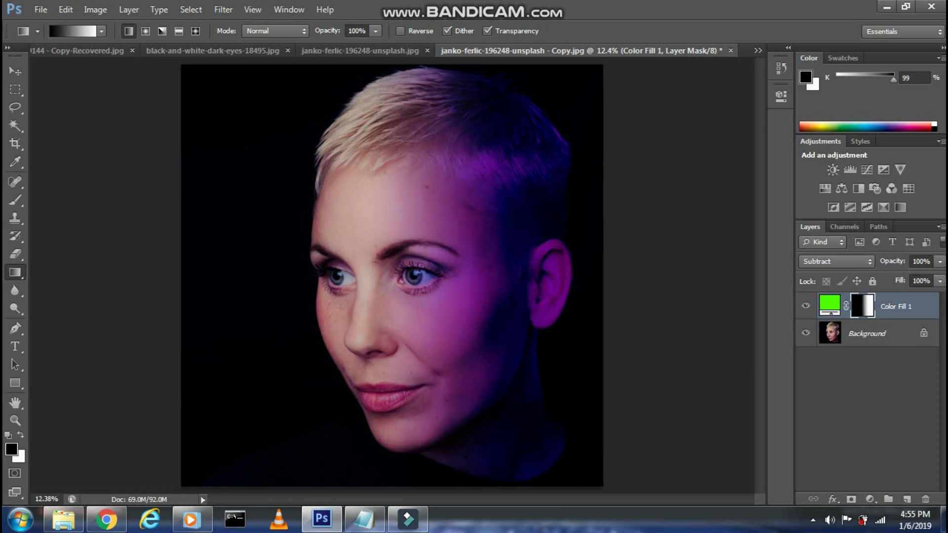
left_click(364, 518)
Rewrite the note to say reduce opacity to 85%
key("ctrl+a")
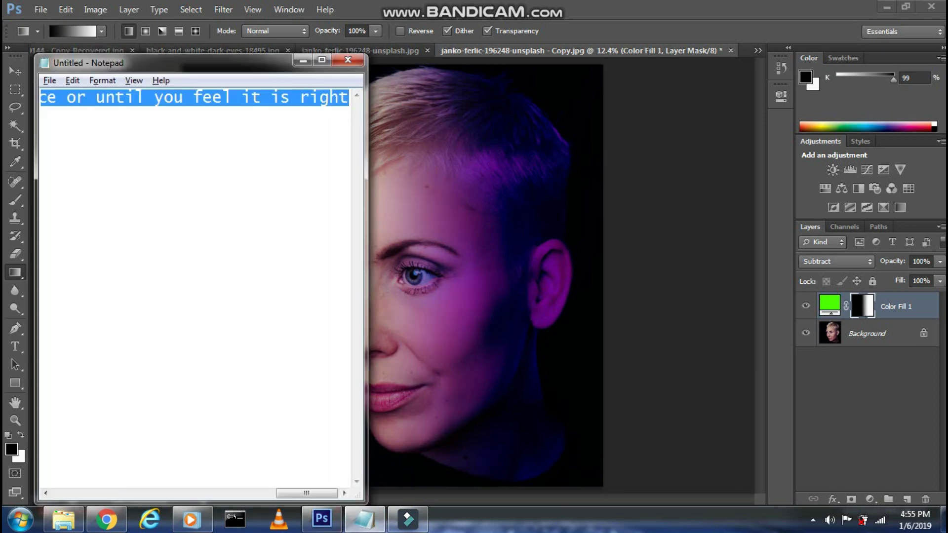
type("NO")
key("BackSpace")
type("ow reduce its o")
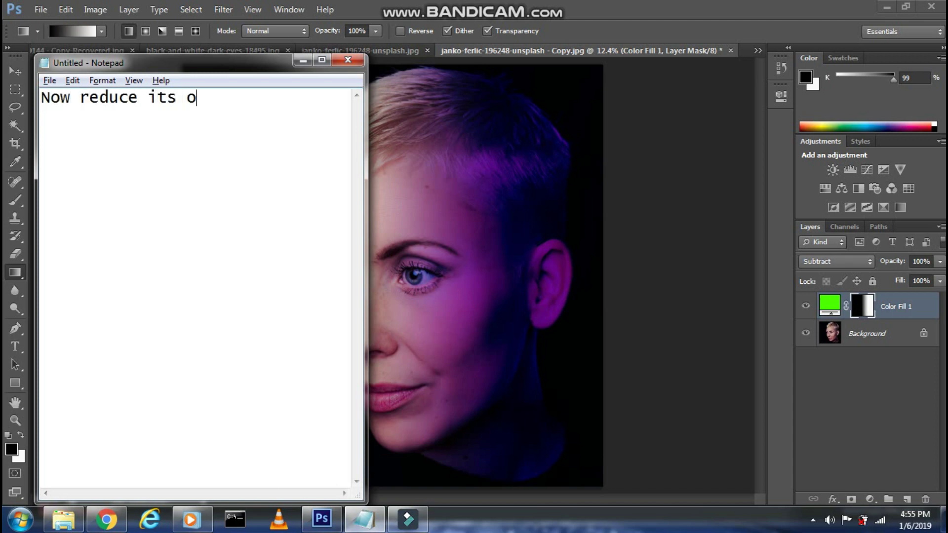
type("pacit")
type(" 85%")
Set Color Fill 1's opacity to 85%
left_click(608, 152)
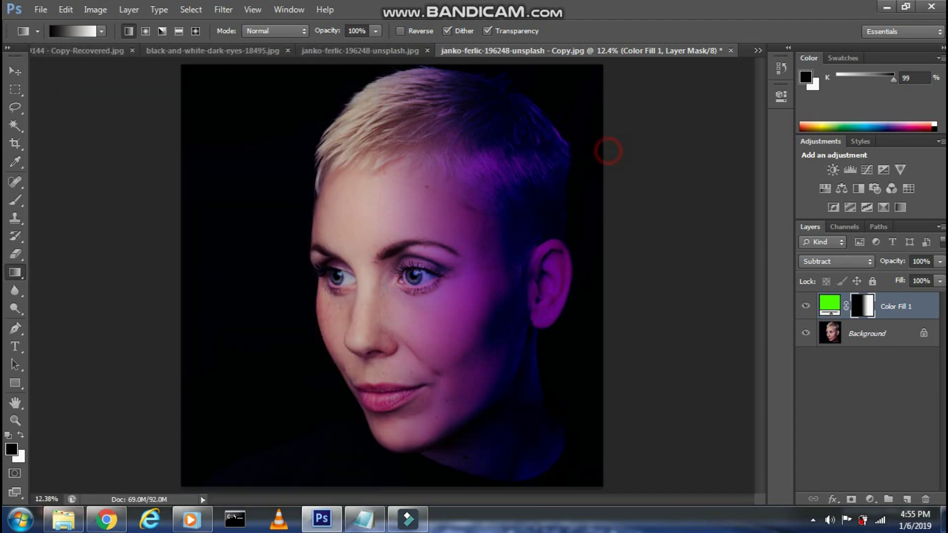
left_click(941, 261)
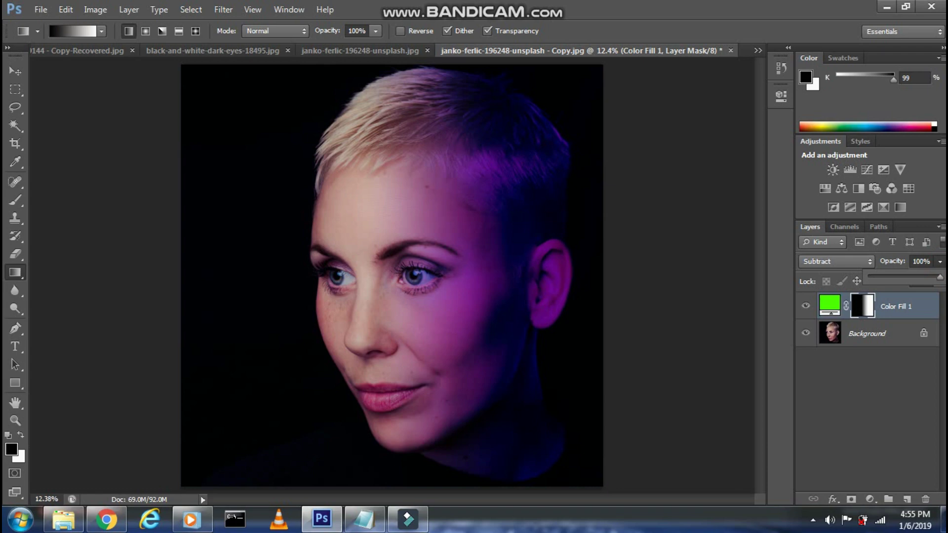
left_click(922, 261)
type("85")
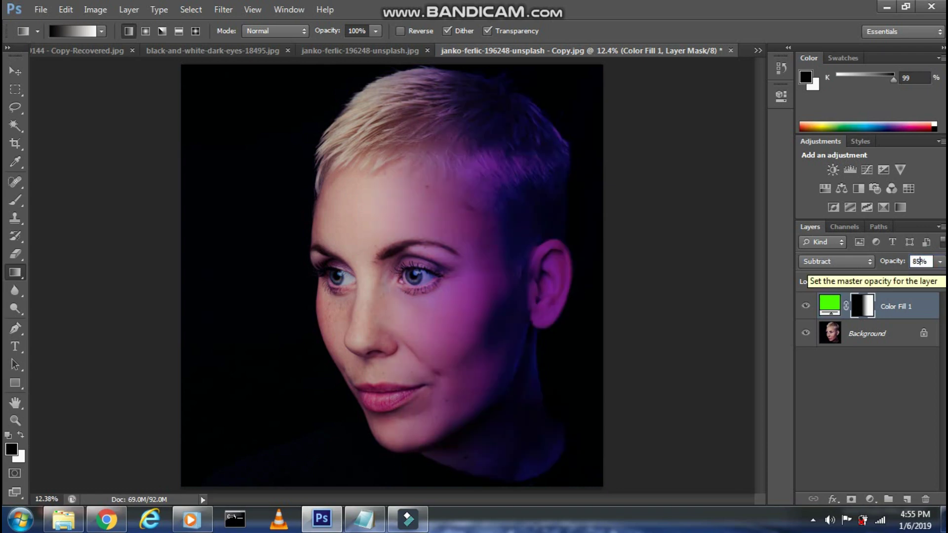
left_click(365, 519)
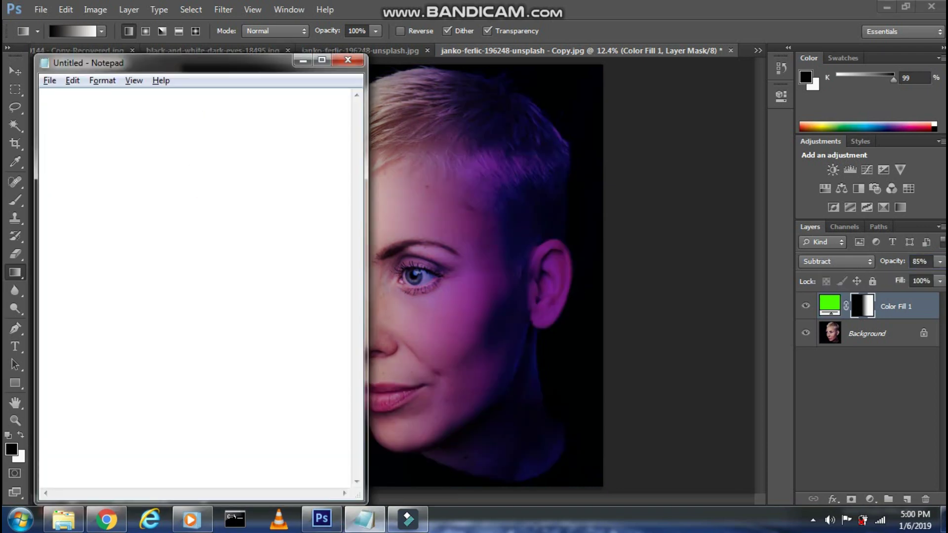
Note to repeat the steps for a second color, drawing the gradient from centre to left
type("Now follow the sam")
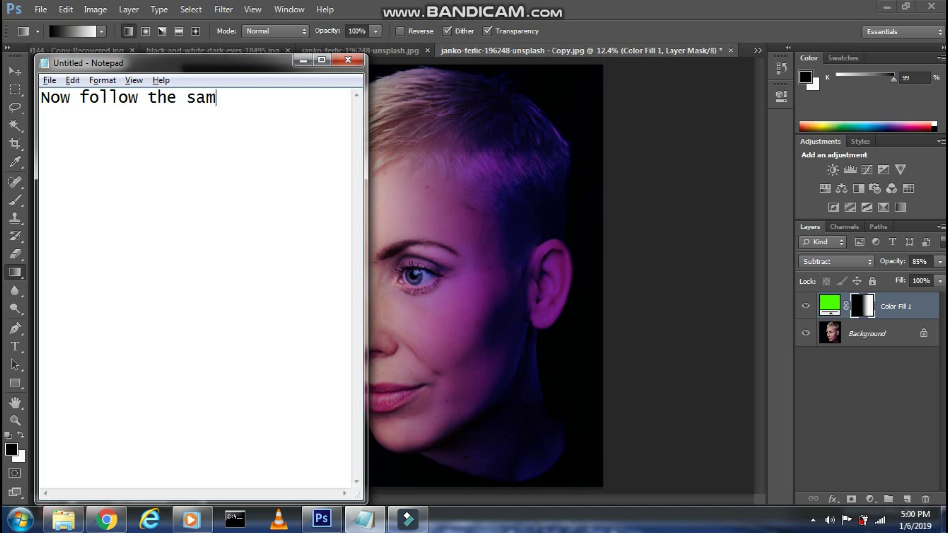
type("e steps forsec")
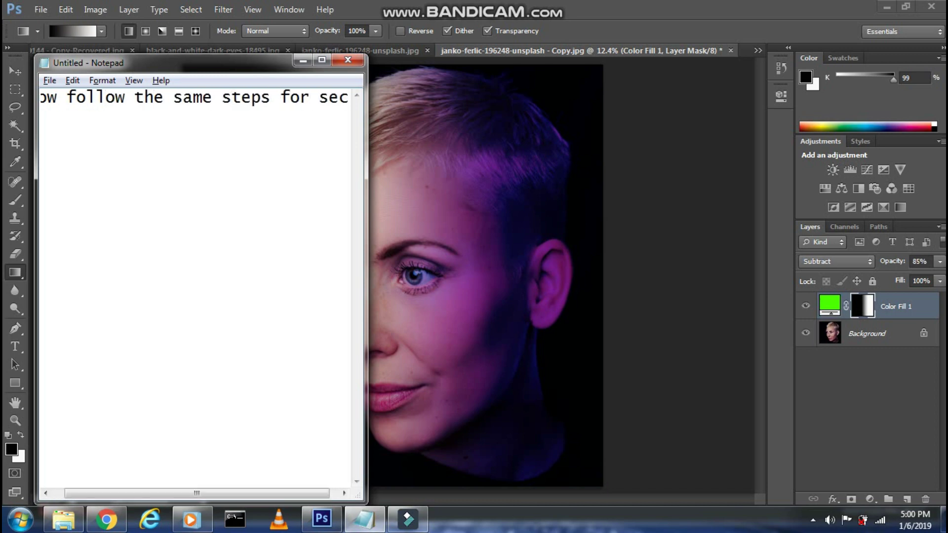
type("ond color but in ")
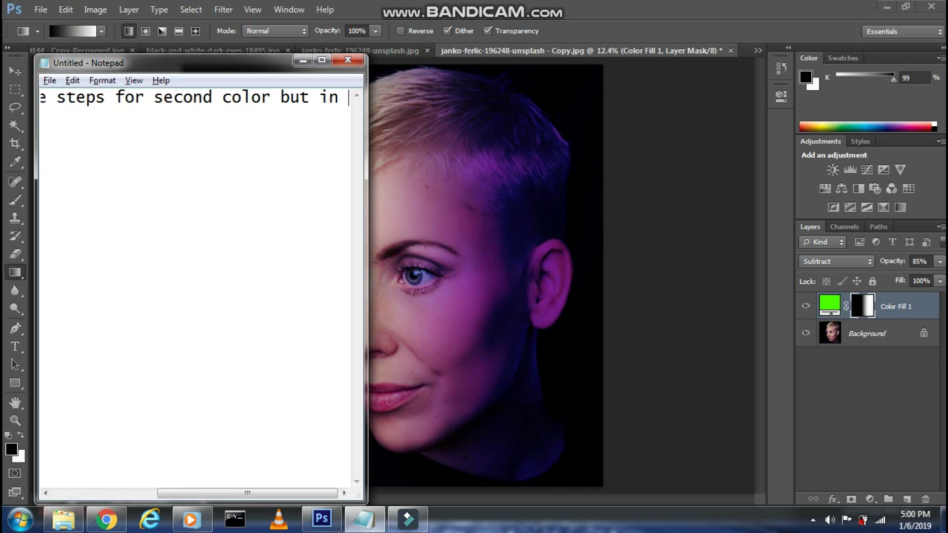
type("the gradient s")
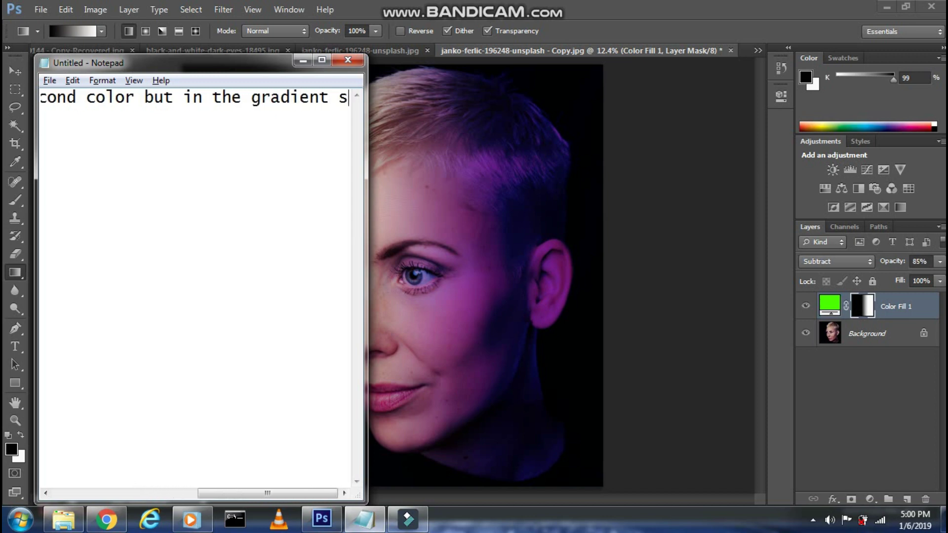
type("tep draw a line")
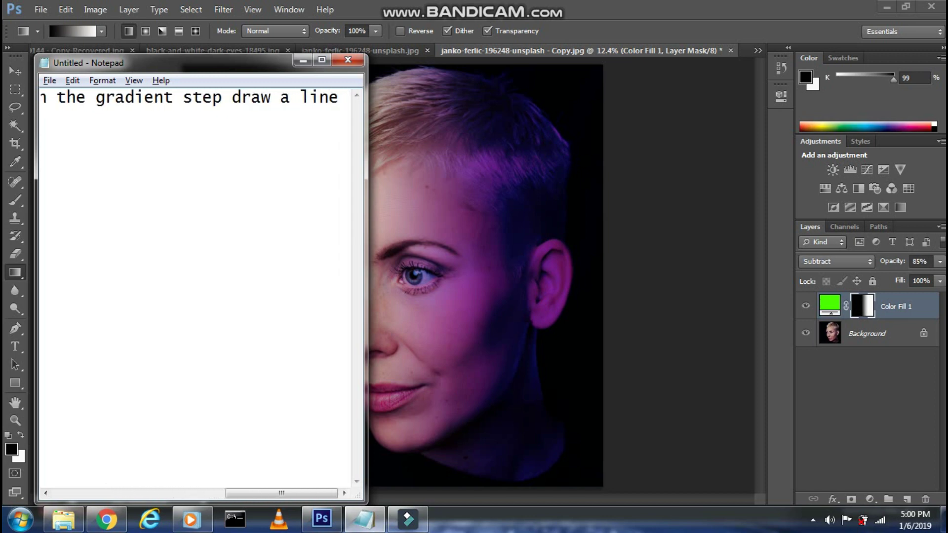
type(" from center ")
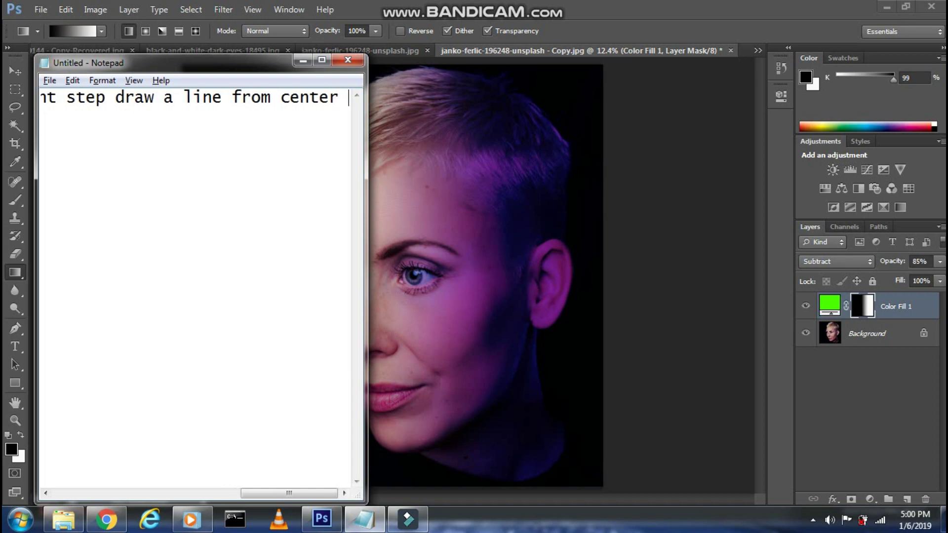
type("to left")
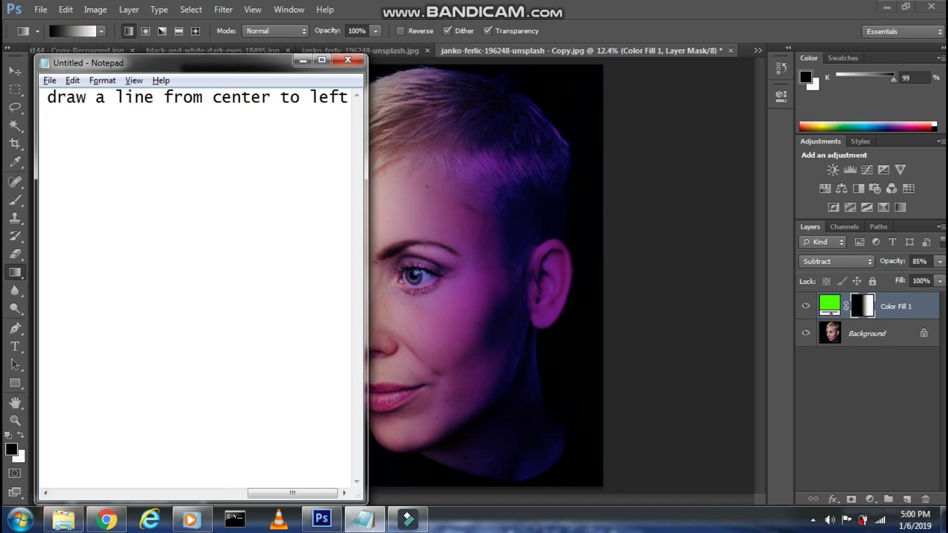
left_click(408, 154)
left_click(870, 498)
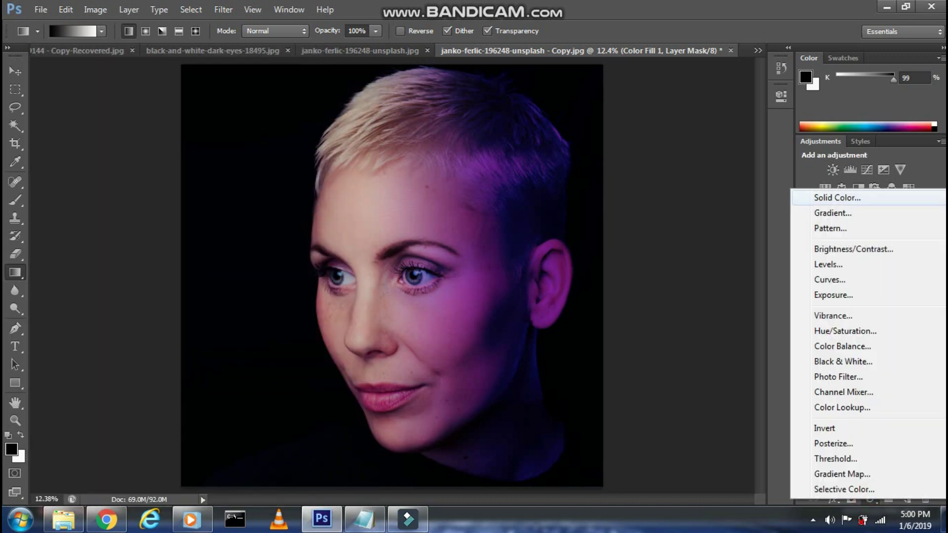
Add a second solid fill layer, Color Fill 2, in green 00fe06
left_click(837, 198)
left_click(743, 415)
type("08070")
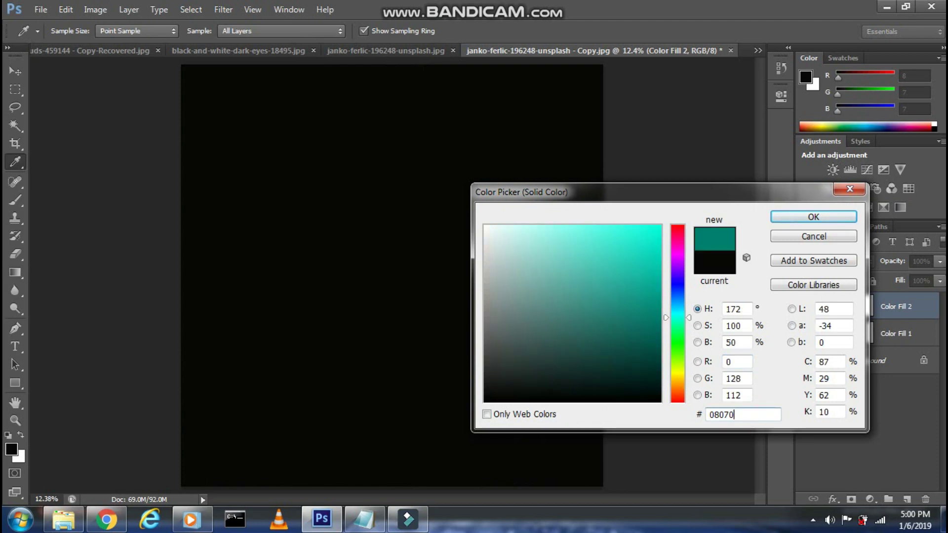
key("BackSpace")
type("fe")
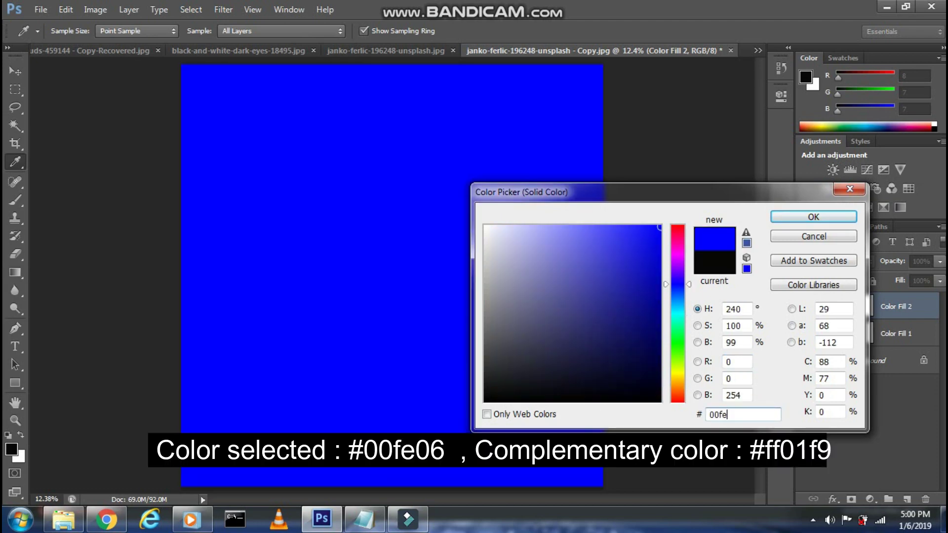
type("06")
left_click(813, 216)
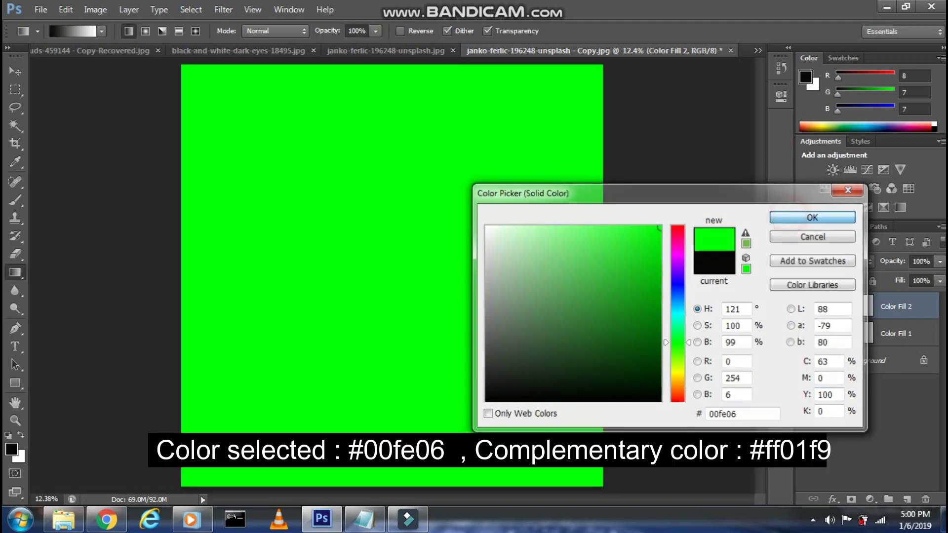
Set Color Fill 2's blend mode to Subtract and target its layer mask
left_click(820, 261)
left_click(815, 284)
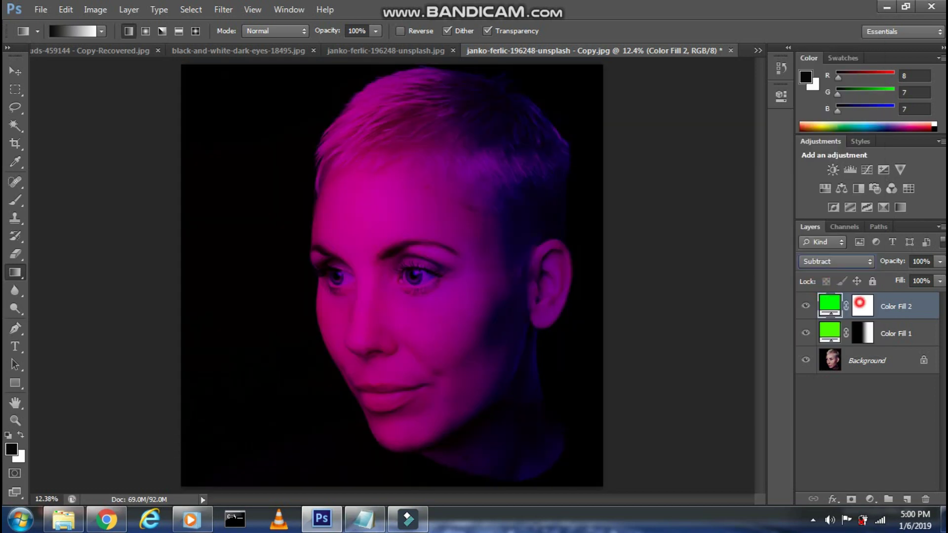
left_click(860, 303)
right_click(14, 272)
Drag leftward gradients on Color Fill 2's mask across mid-face, cheek and brow
left_click(52, 270)
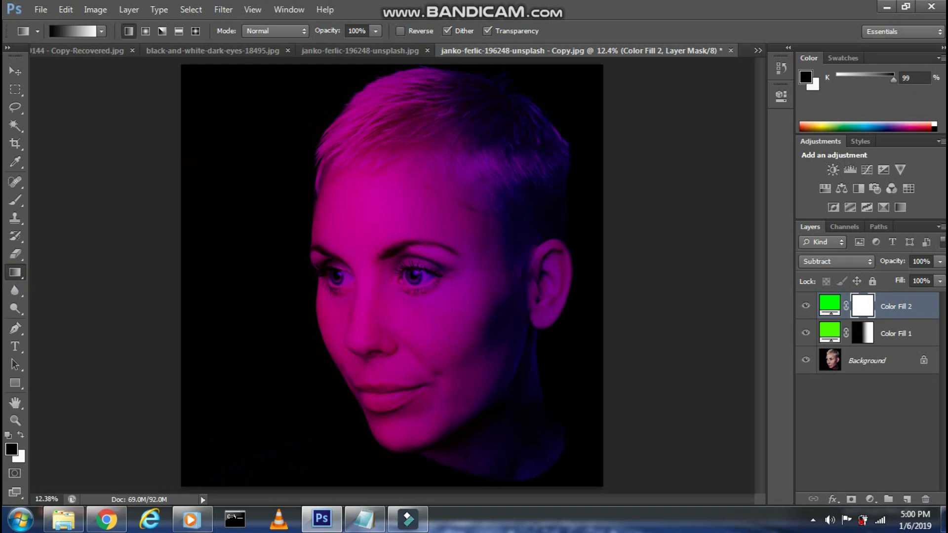
left_click_drag(327, 309, 312, 313)
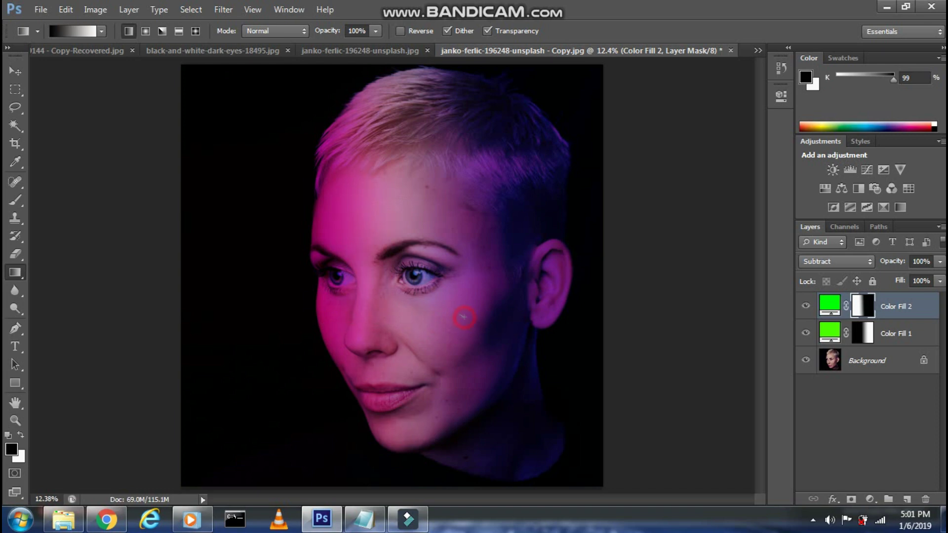
left_click_drag(465, 317, 308, 324)
left_click_drag(455, 255, 301, 254)
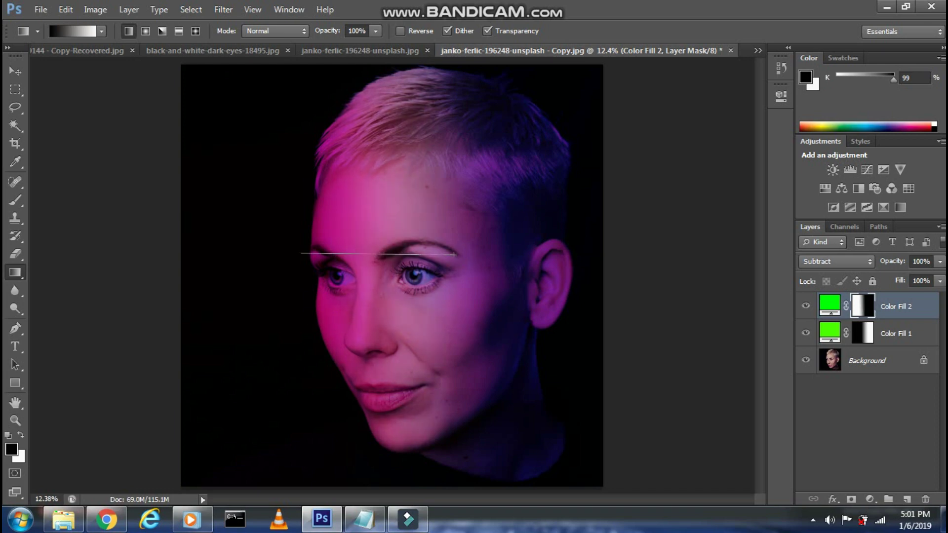
Rewrite the note to say reduce this layer's opacity to 60%
left_click(363, 519)
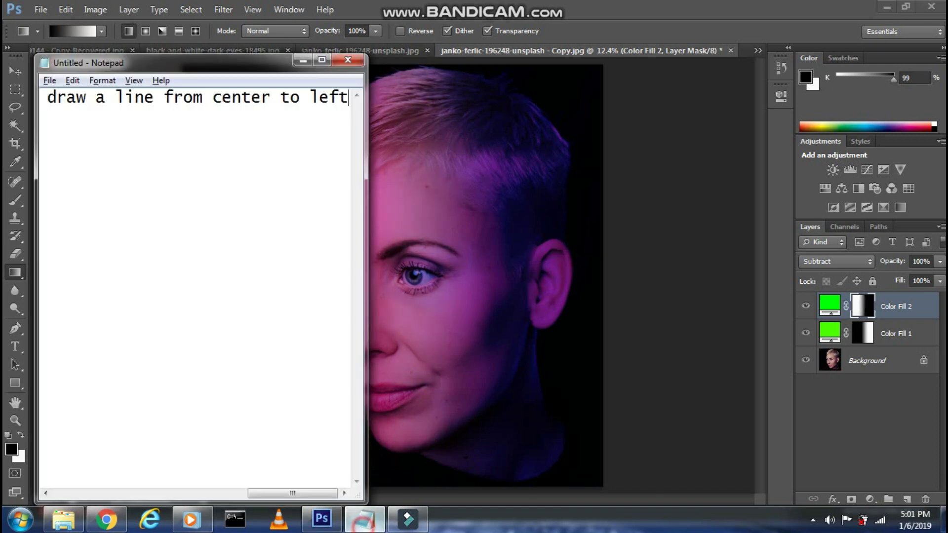
left_click(184, 179)
key("ctrl+a")
type("Now reduce ")
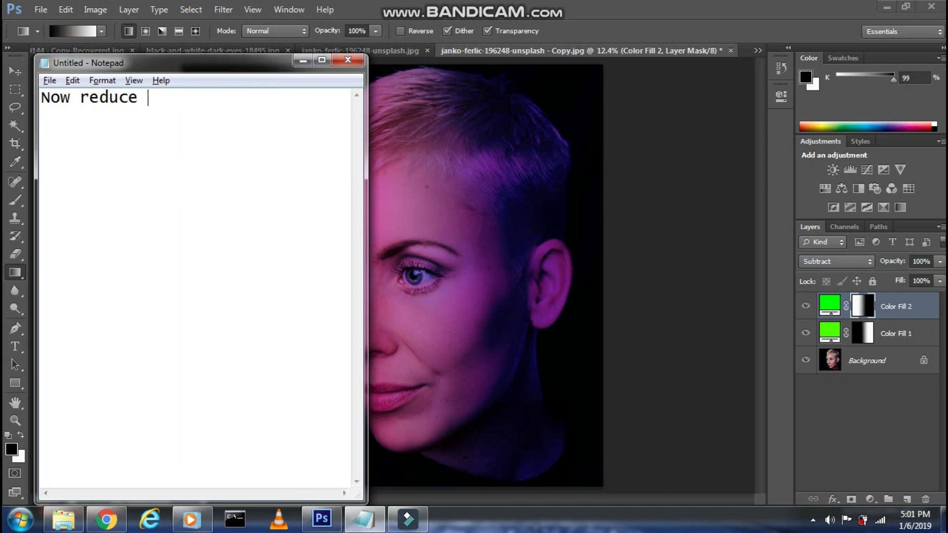
type("this layers opaci")
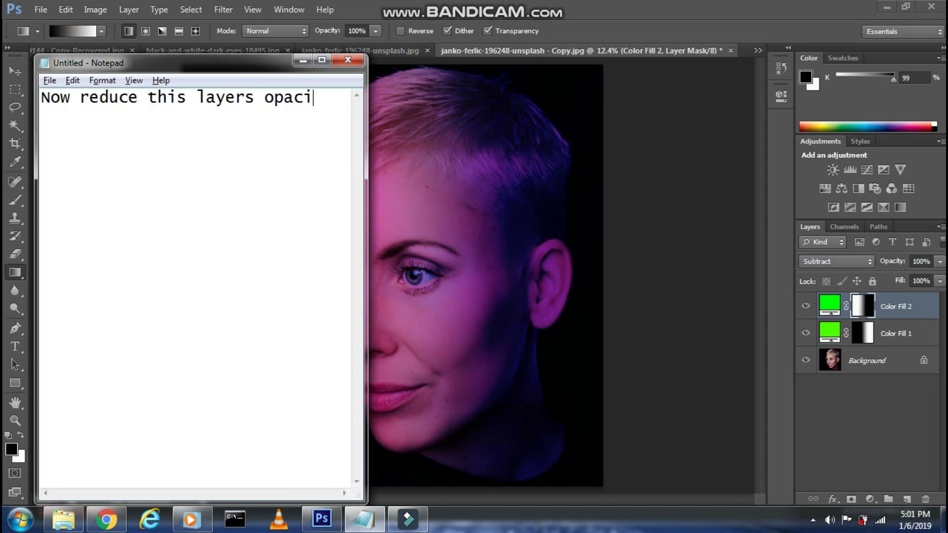
type("ty to 60%")
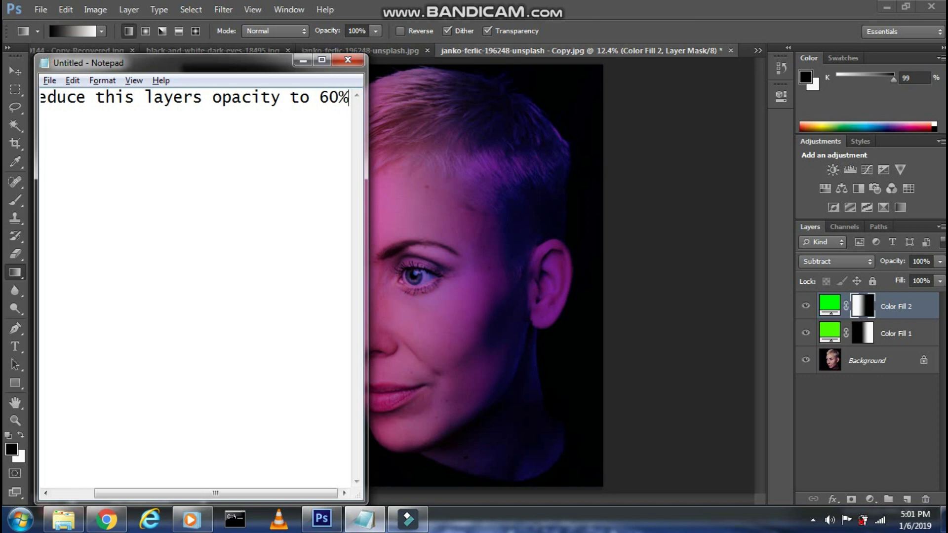
Set Color Fill 2's opacity to 60%
left_click(921, 261)
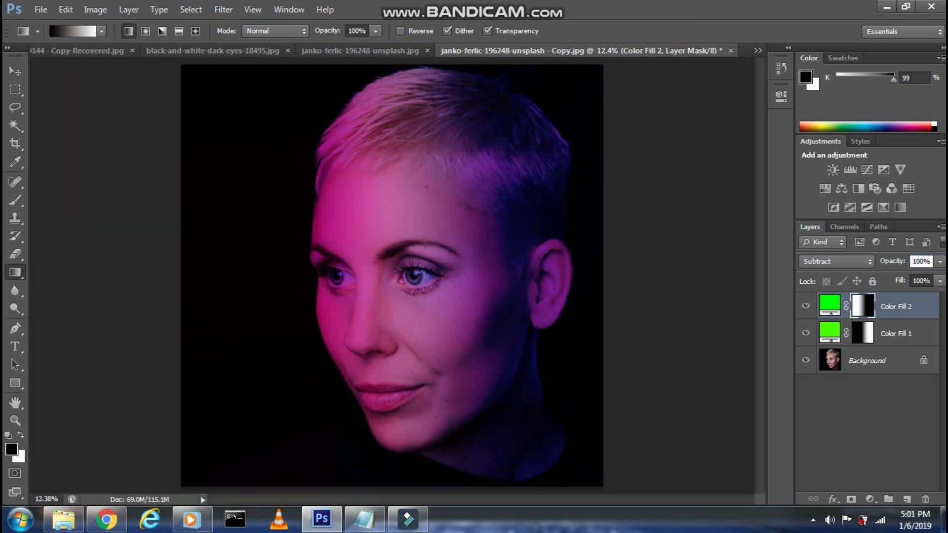
type("60")
key("Return")
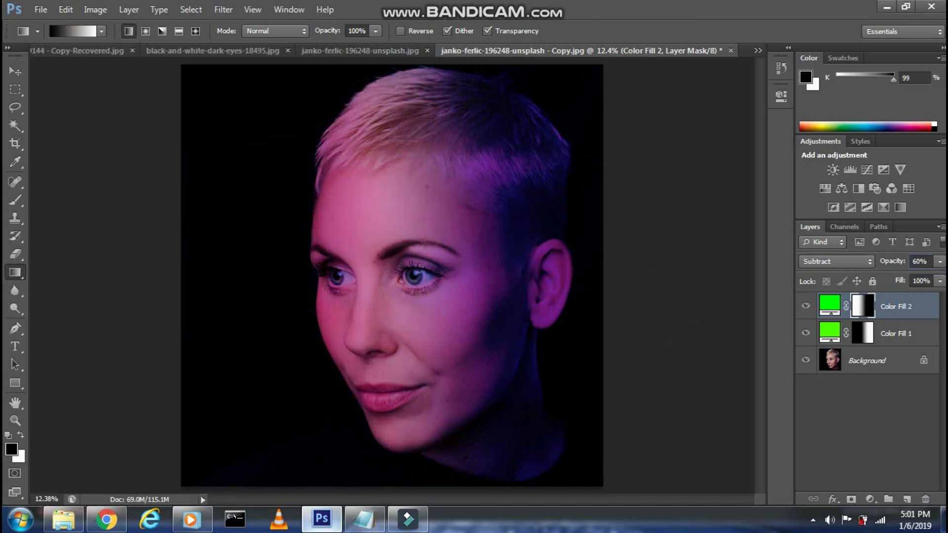
left_click(364, 520)
Overwrite the Notepad note with 'So that's the final image', then 'So that's it guys'
key("ctrl+a")
type("So")
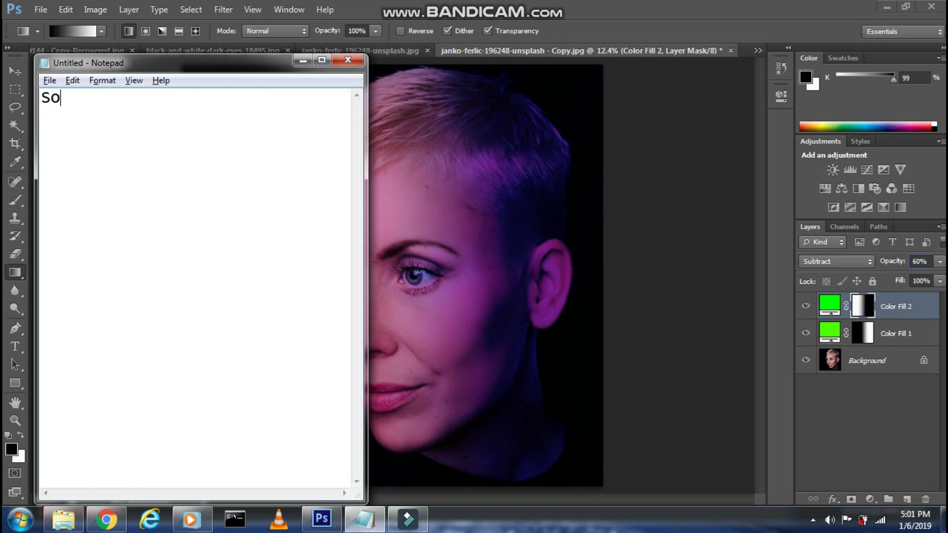
type(" that's the final i")
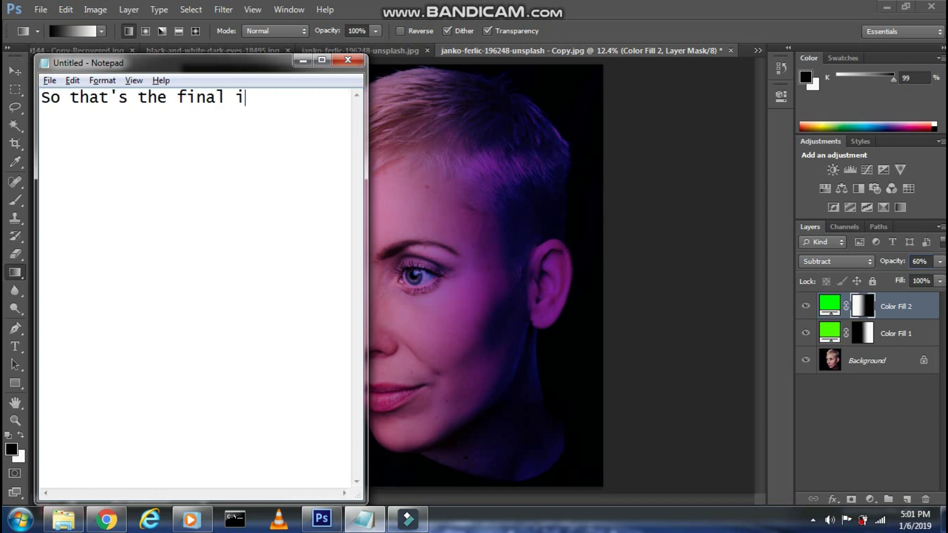
type("mage")
left_click(303, 60)
left_click(364, 520)
key("ctrl+a")
type("So that's it guys")
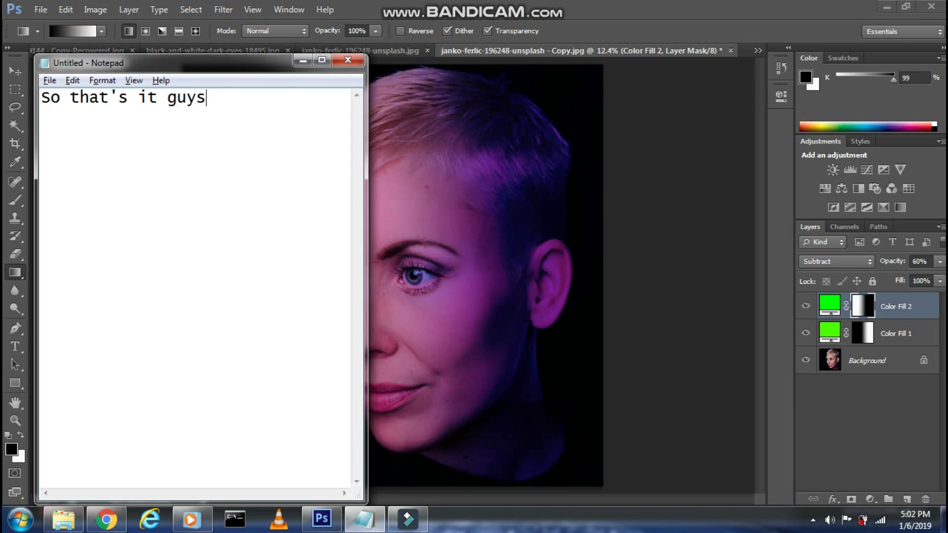
Replace the note with lines asking viewers to like, share and subscribe for more Photoshop videos
key("ctrl+a")
type("So if you guys ")
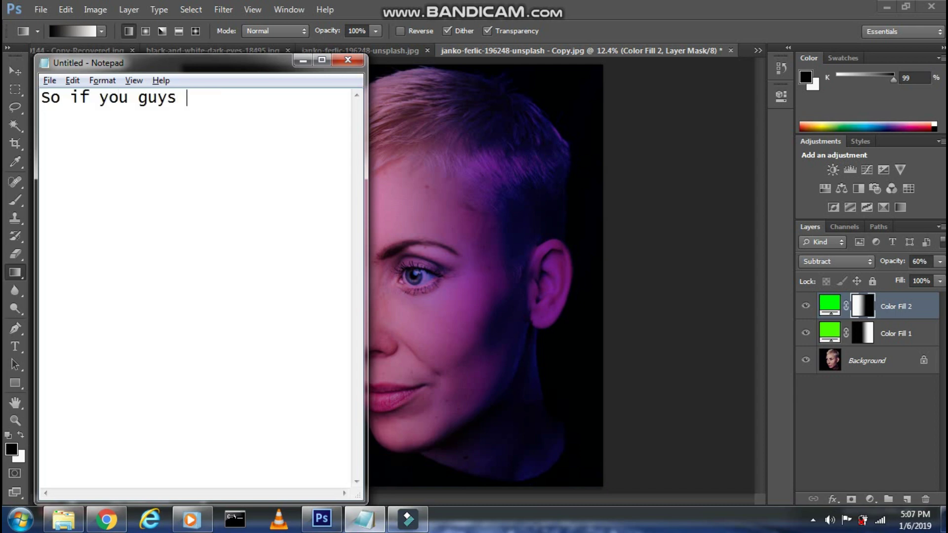
type("liked this video th")
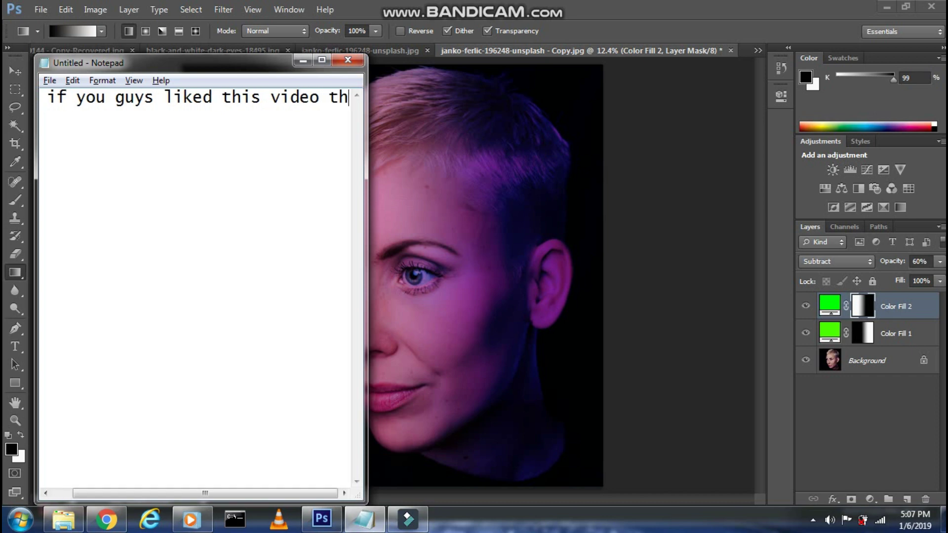
type("en hit the like b")
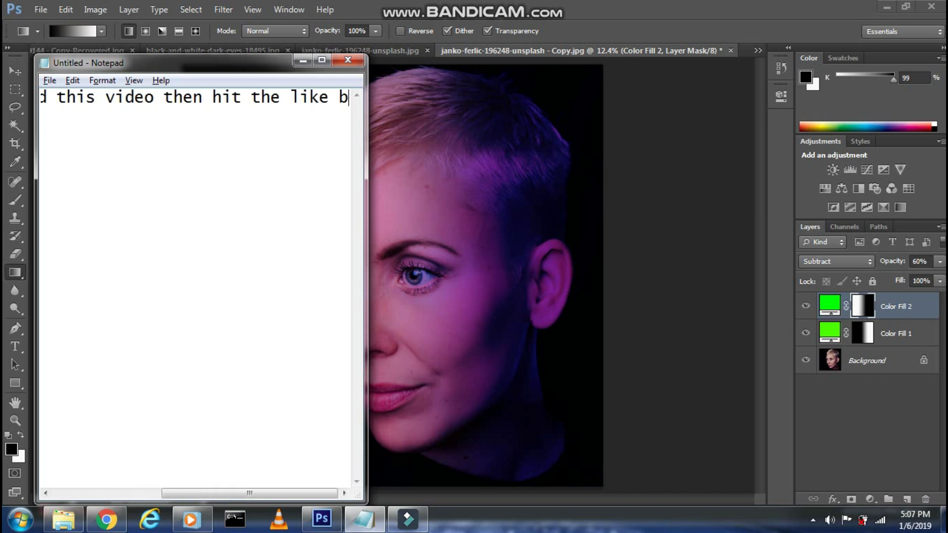
type("utton and also share it ")
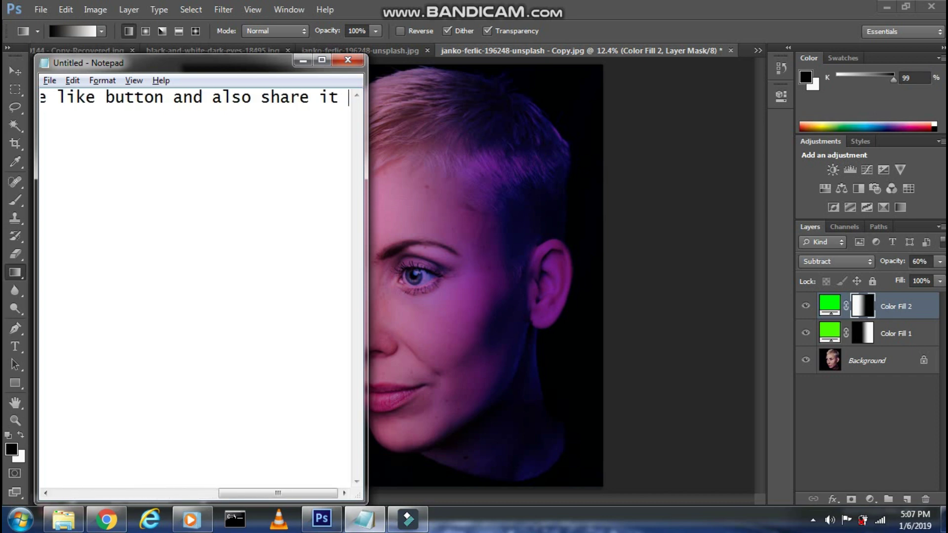
type("among your frien")
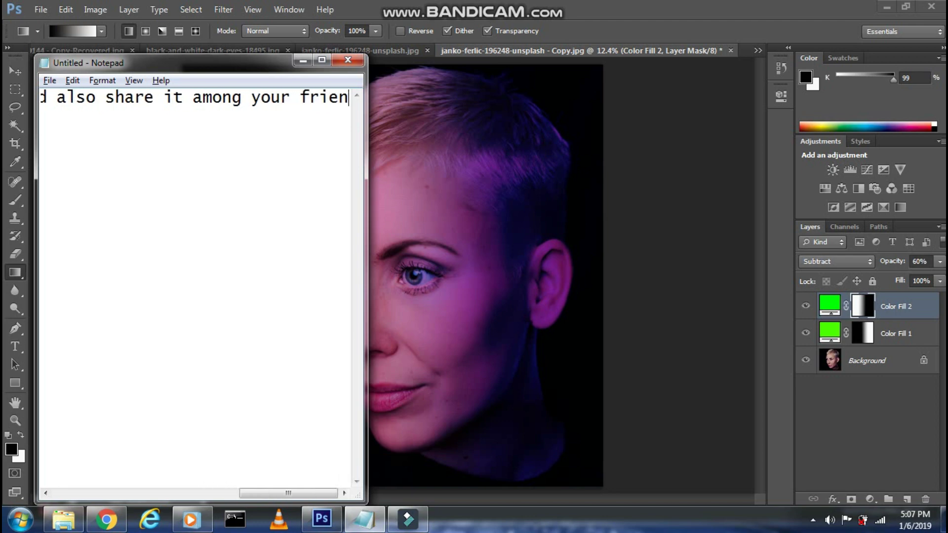
type("ds")
key("ctrl+a")
key("BackSpace")
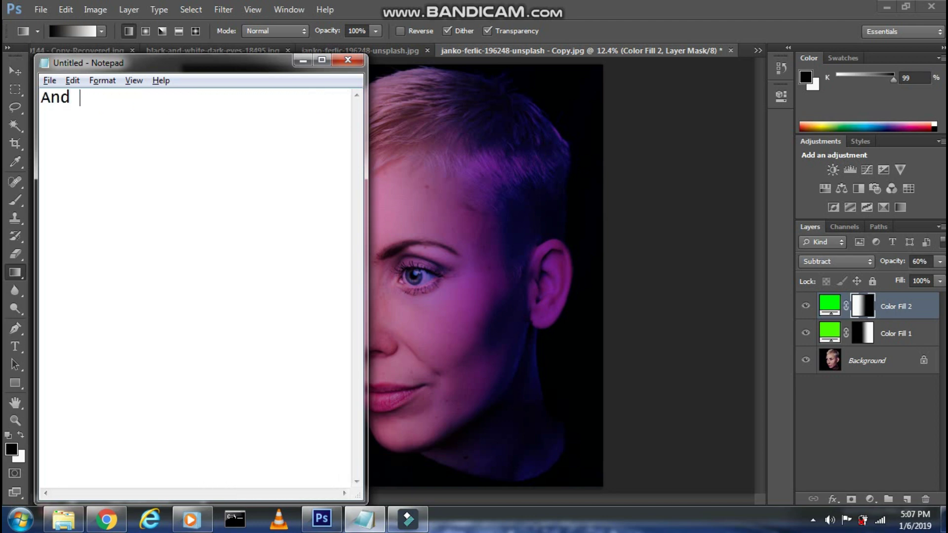
type("do subscribe to the c")
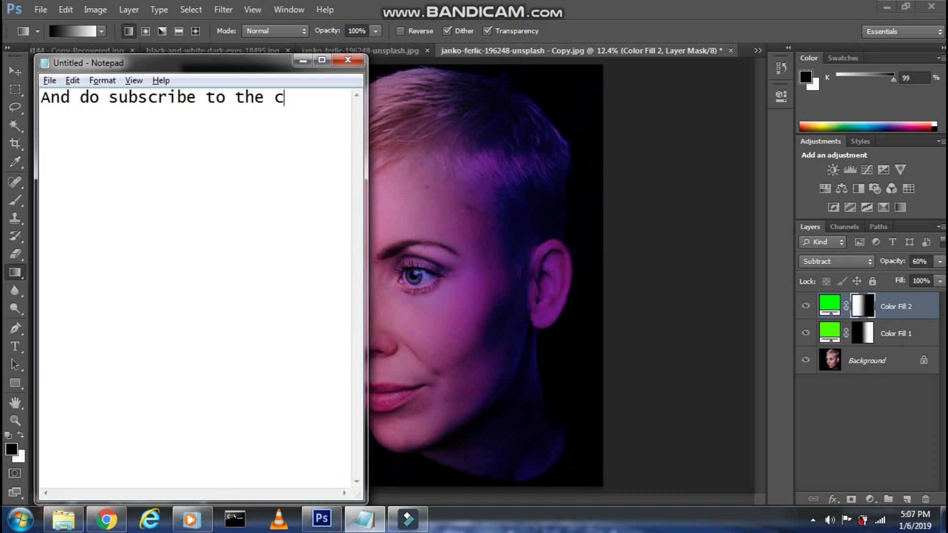
type("hannel for more vid")
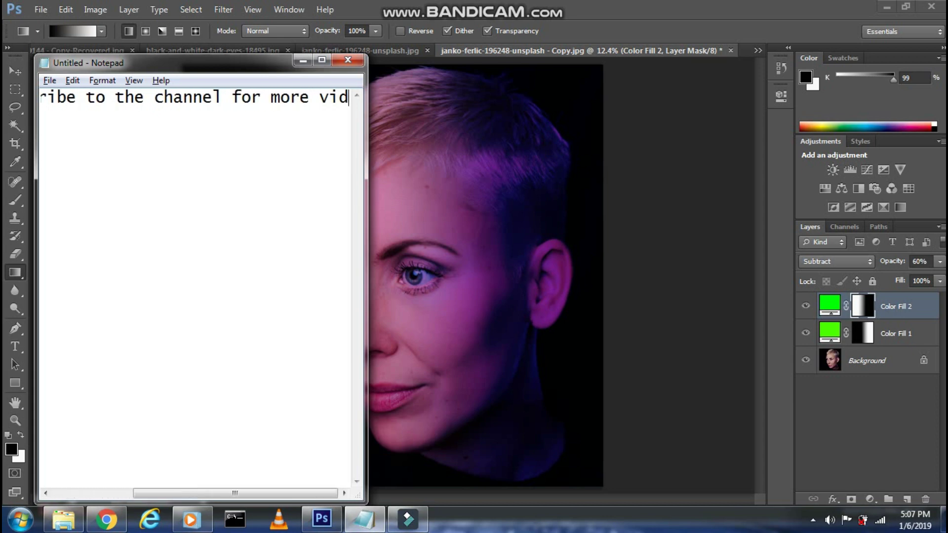
type("eos on Photoshop")
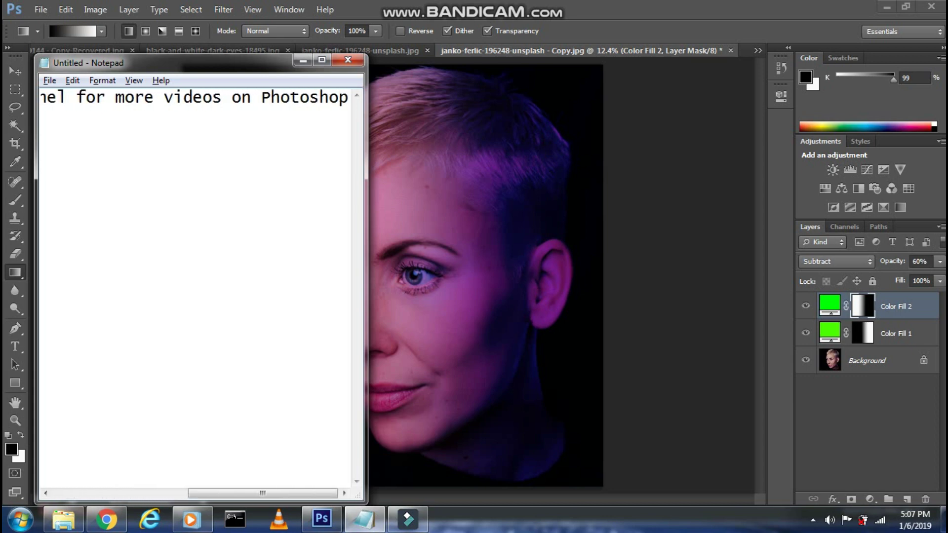
Replace the note with the closing line 'Thanks for watching'
key("ctrl+a")
key("BackSpace")
type("Thanks for")
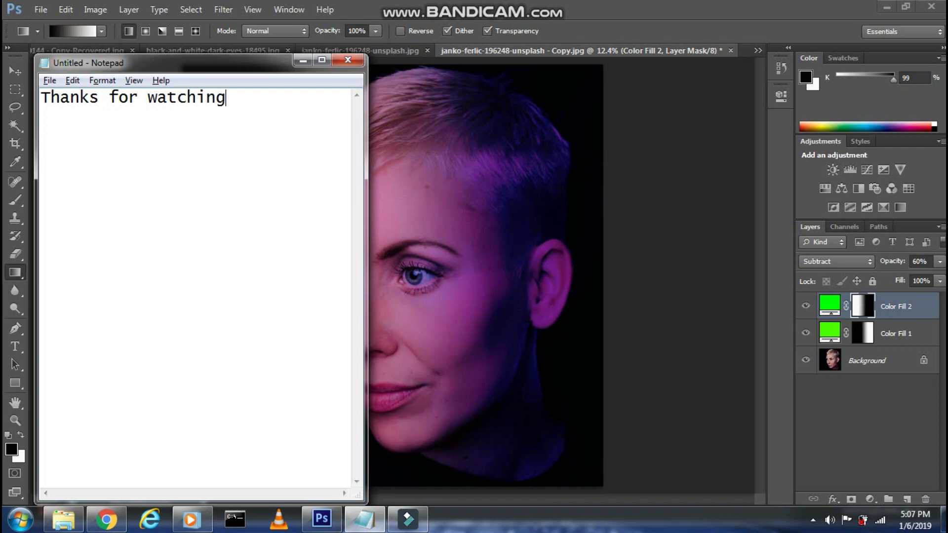